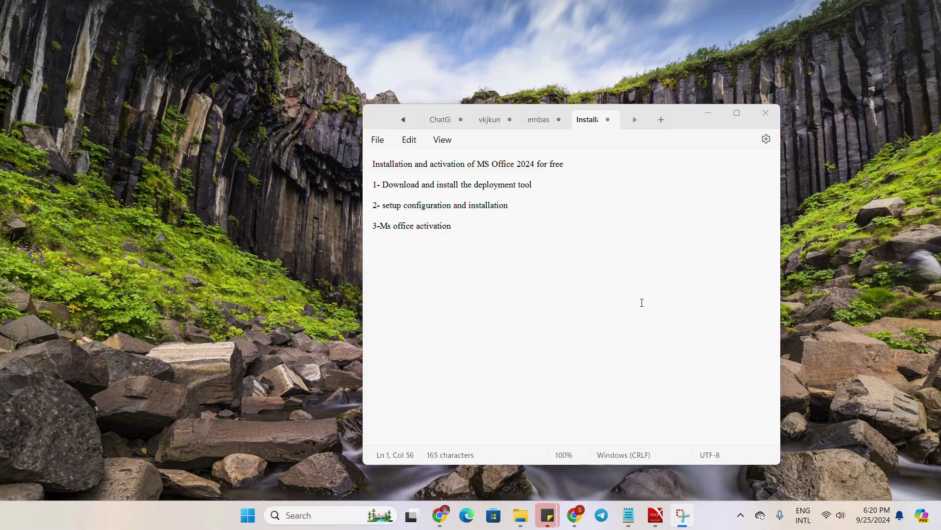
# Open a blank document in Word, view the Office product information on the account page, and close Word.
pyautogui.click(308, 516)
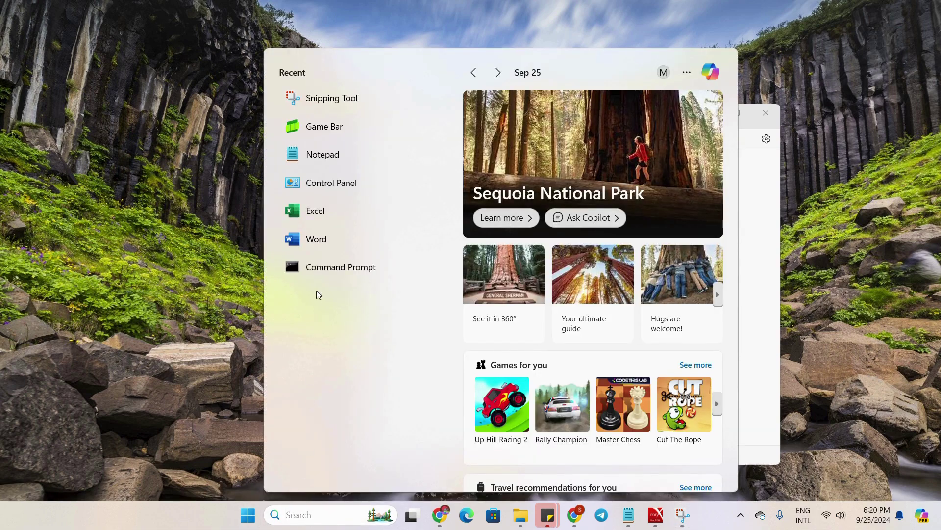
pyautogui.click(321, 239)
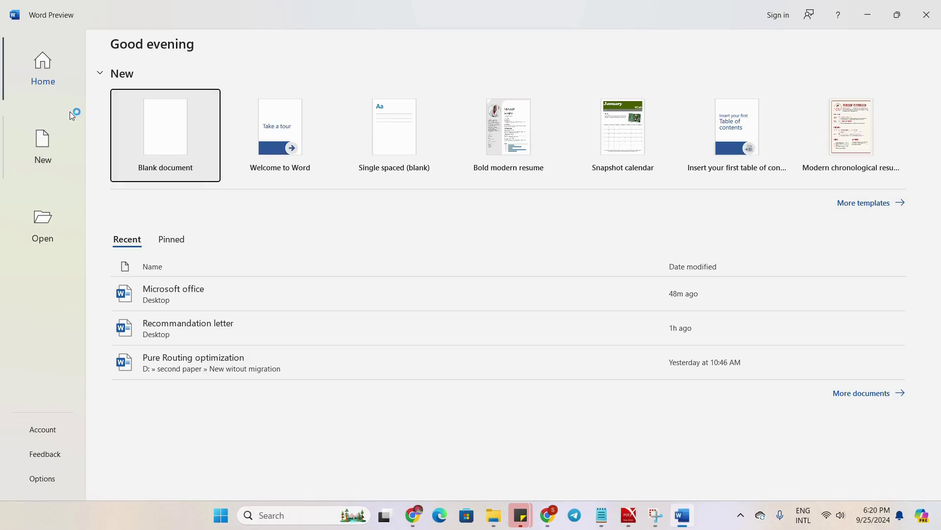
pyautogui.click(167, 153)
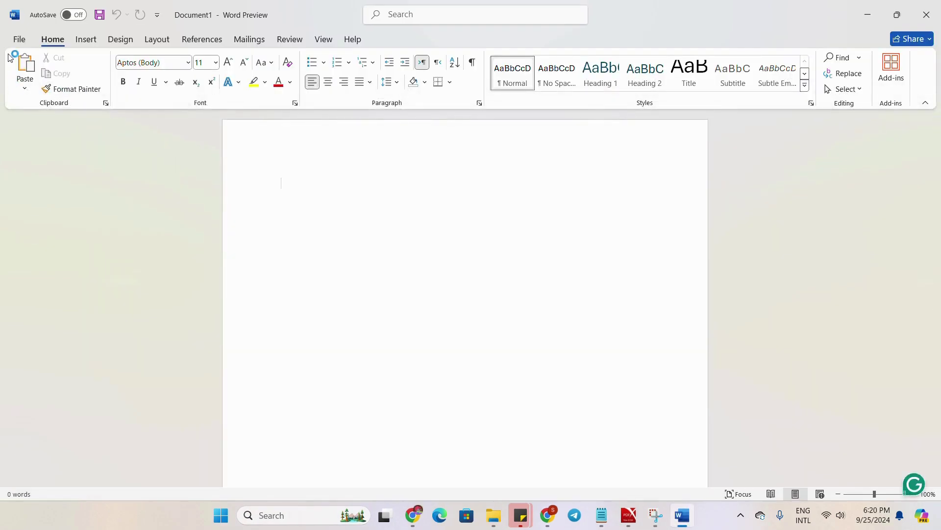
pyautogui.click(19, 40)
pyautogui.click(51, 433)
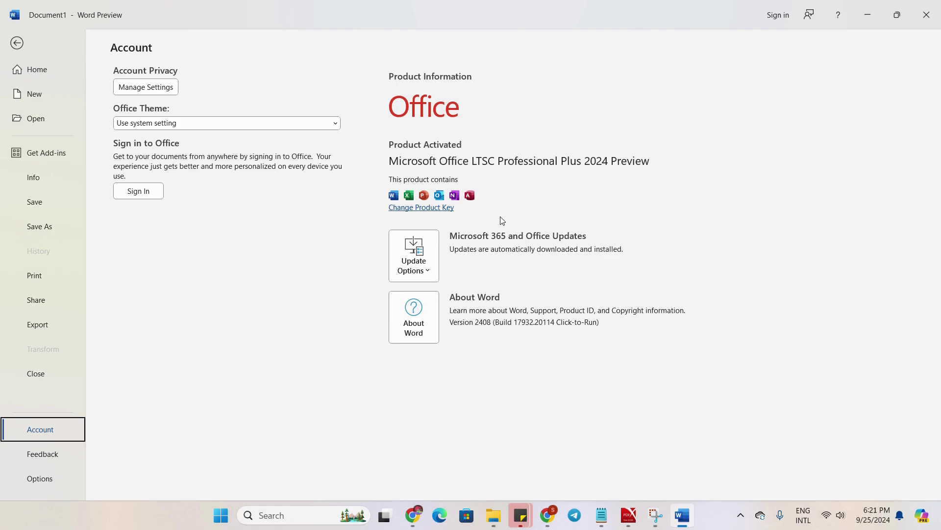
pyautogui.click(924, 16)
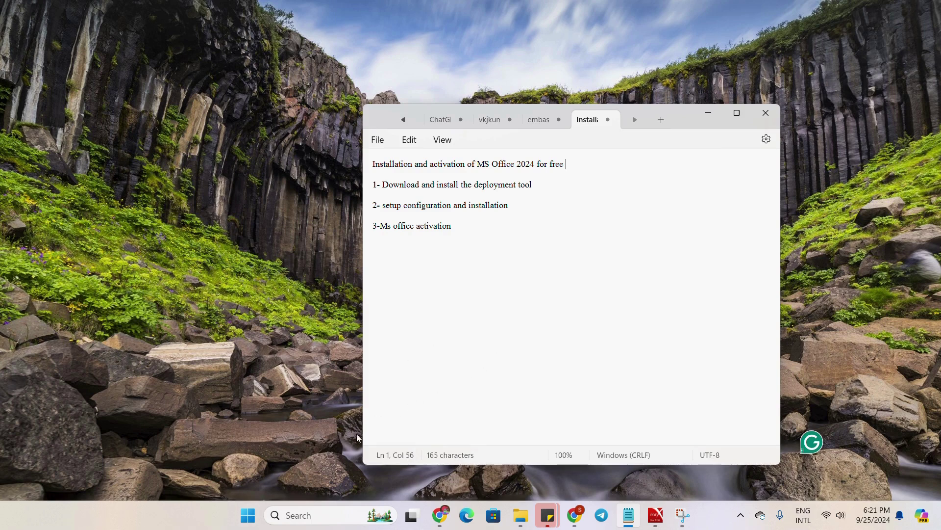
# Open the list of installed apps in Windows Settings and search it for "offic".
pyautogui.rightClick(247, 514)
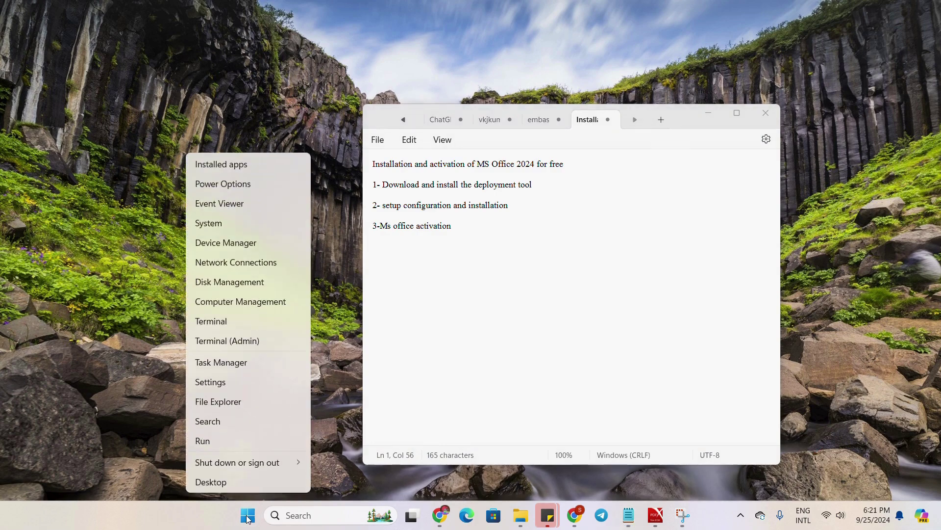
pyautogui.click(228, 167)
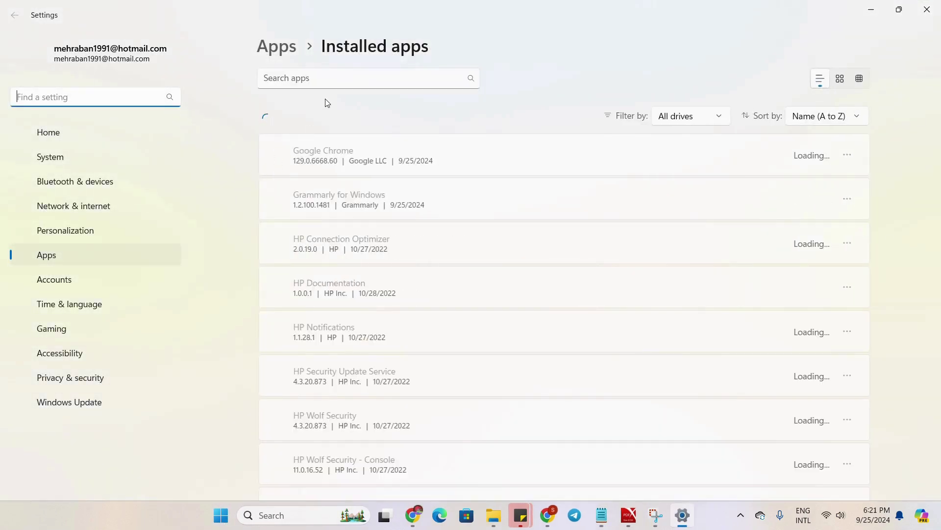
pyautogui.click(317, 80)
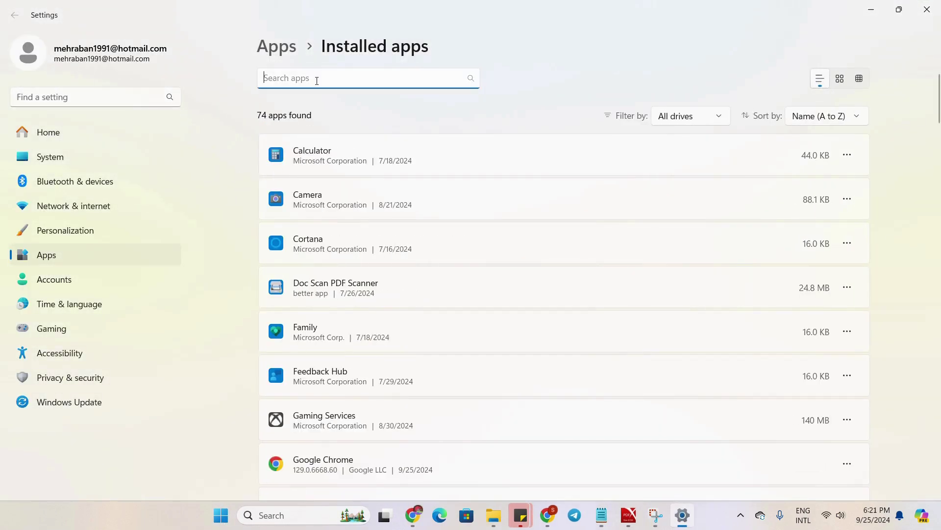
pyautogui.write('offic')
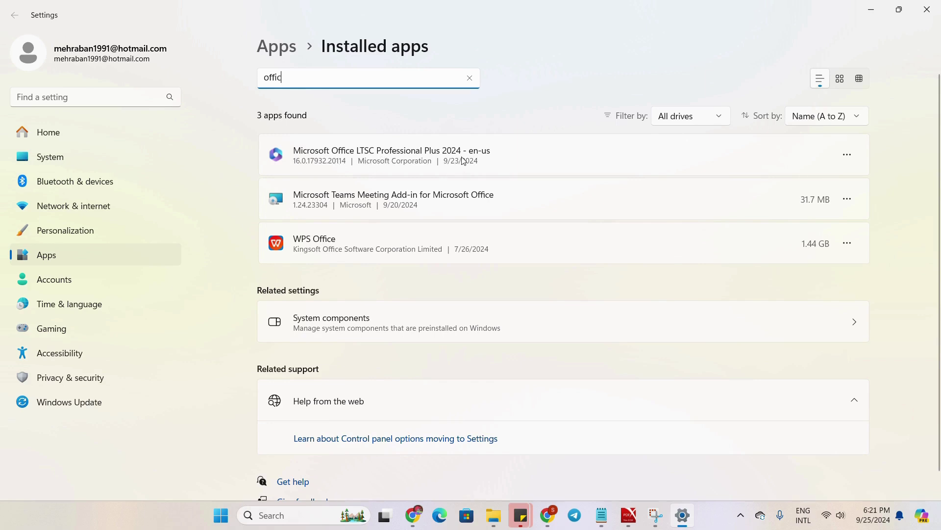
# Uninstall Microsoft Office LTSC Professional Plus 2024 - en-us and close the uninstaller and Settings.
pyautogui.click(848, 155)
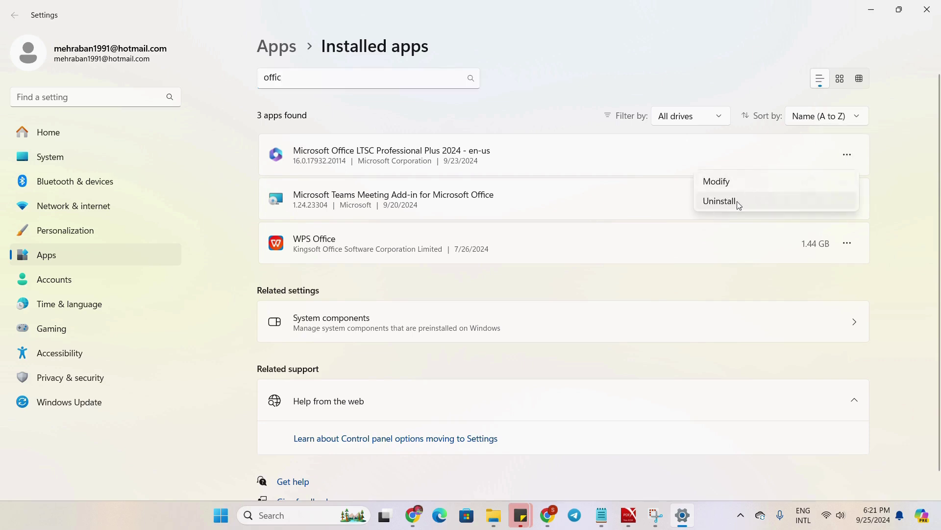
pyautogui.click(739, 204)
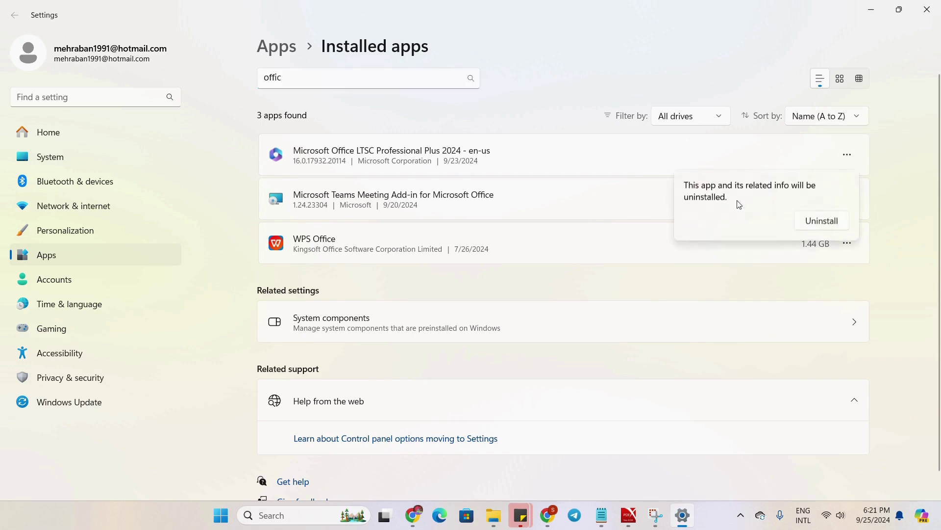
pyautogui.click(822, 221)
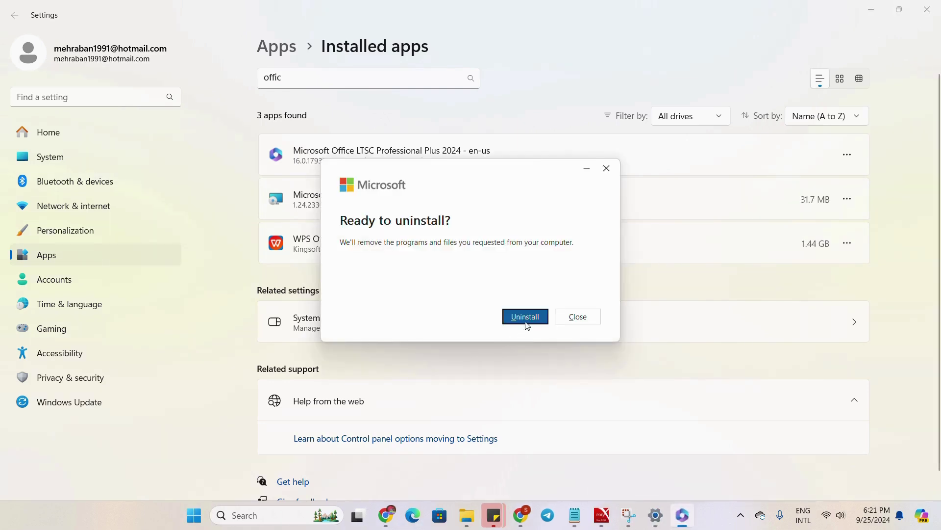
pyautogui.click(525, 318)
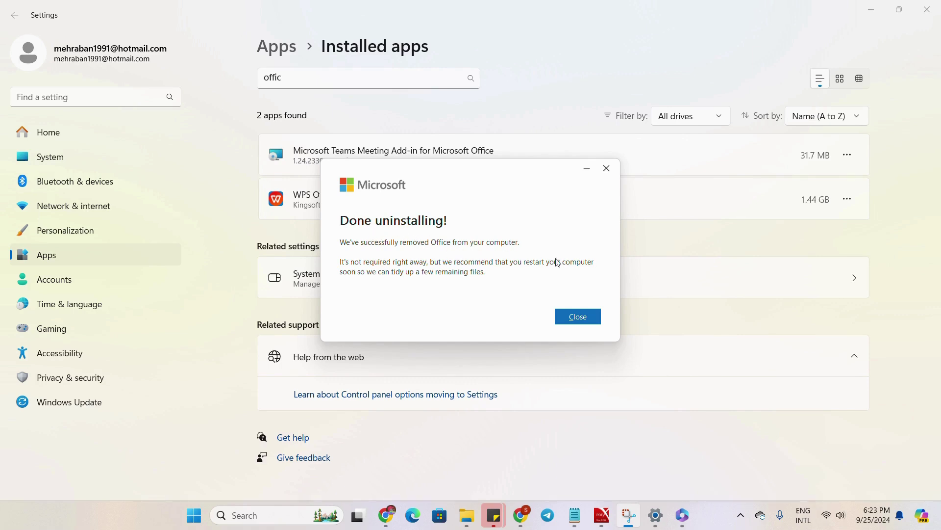
pyautogui.click(579, 316)
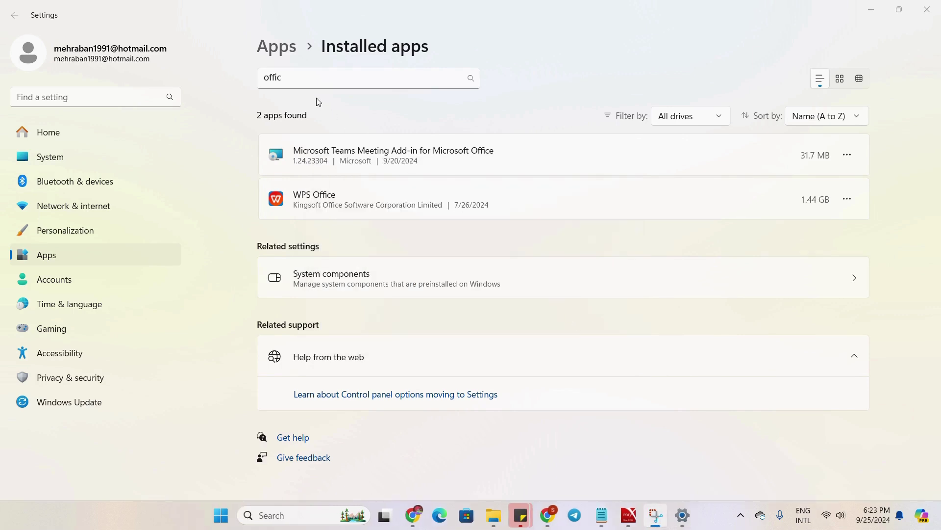
pyautogui.click(307, 79)
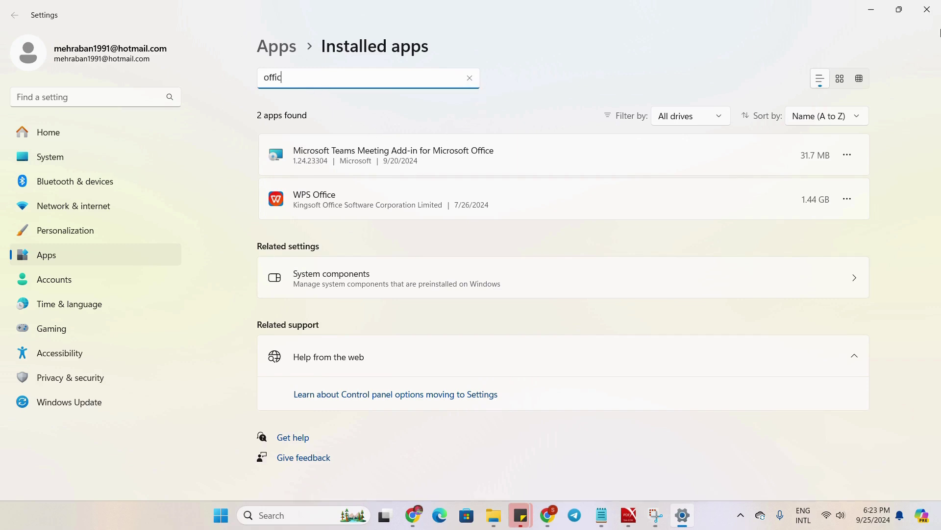
pyautogui.click(927, 9)
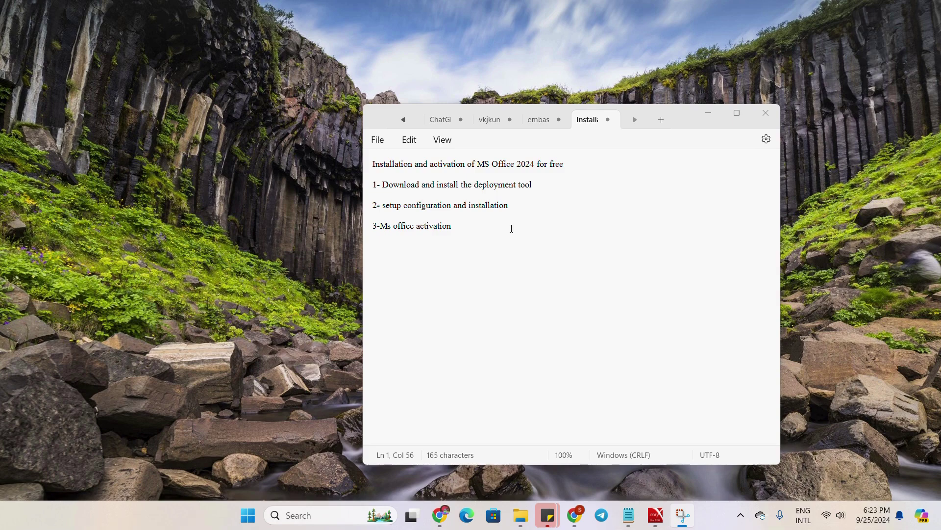
# Switch to Chrome and download the Office Deployment Tool with English as the language.
pyautogui.click(574, 515)
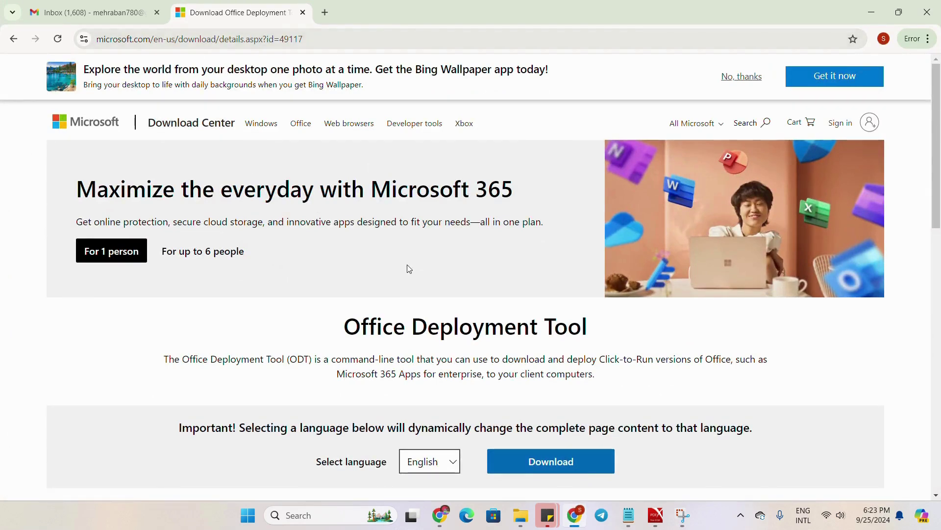
pyautogui.scroll(-3, 433, 406)
pyautogui.click(452, 343)
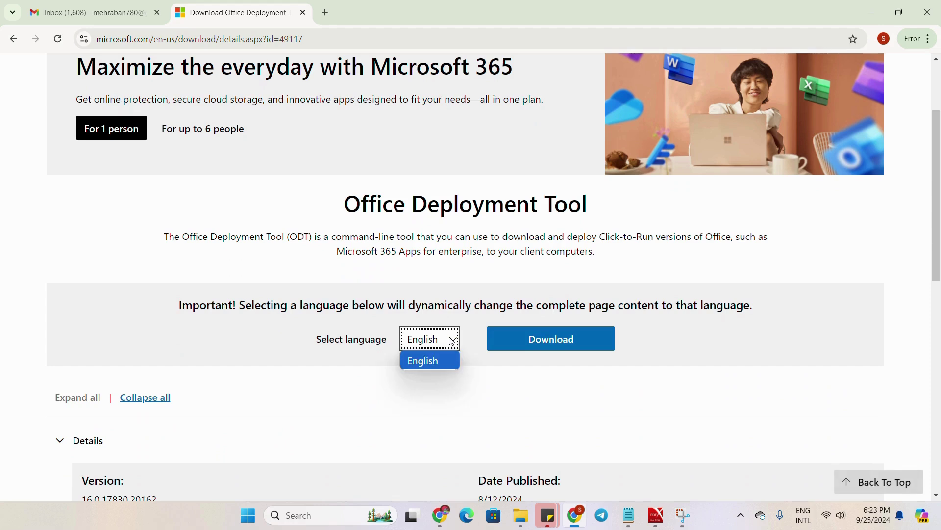
pyautogui.click(438, 361)
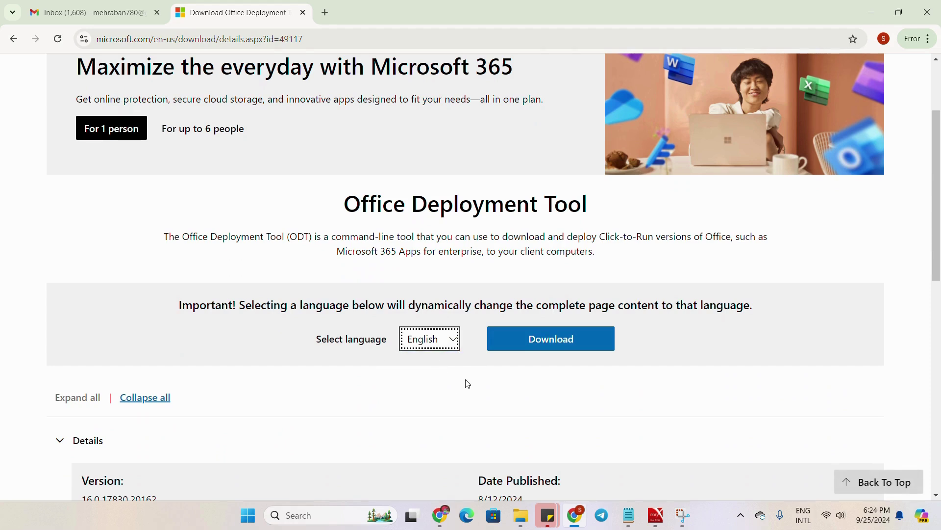
pyautogui.click(552, 341)
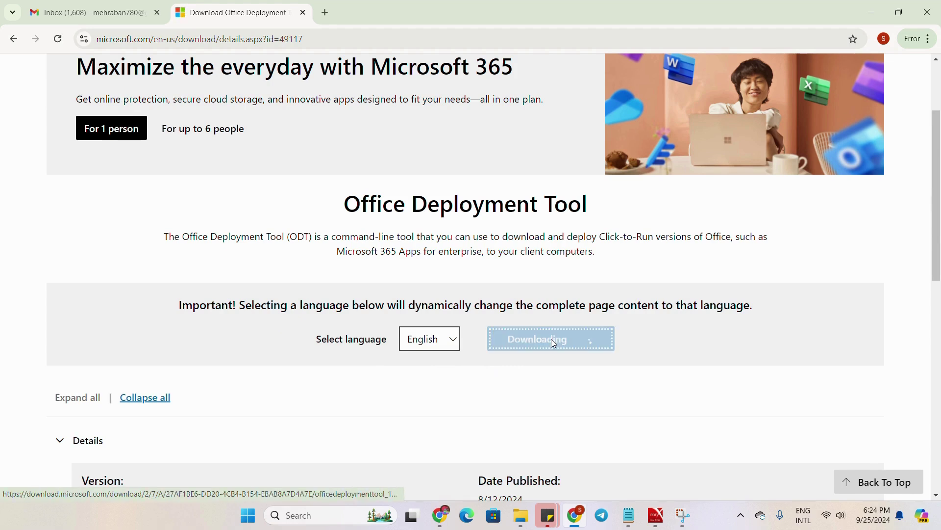
# Run the downloaded Office Deployment Tool file, accept the Microsoft Software License Terms and continue.
pyautogui.moveTo(828, 72)
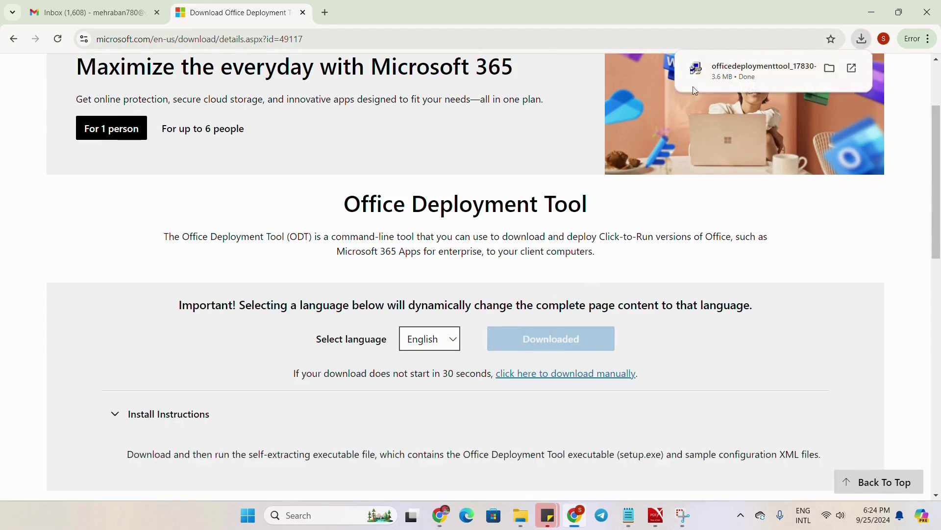
pyautogui.click(786, 66)
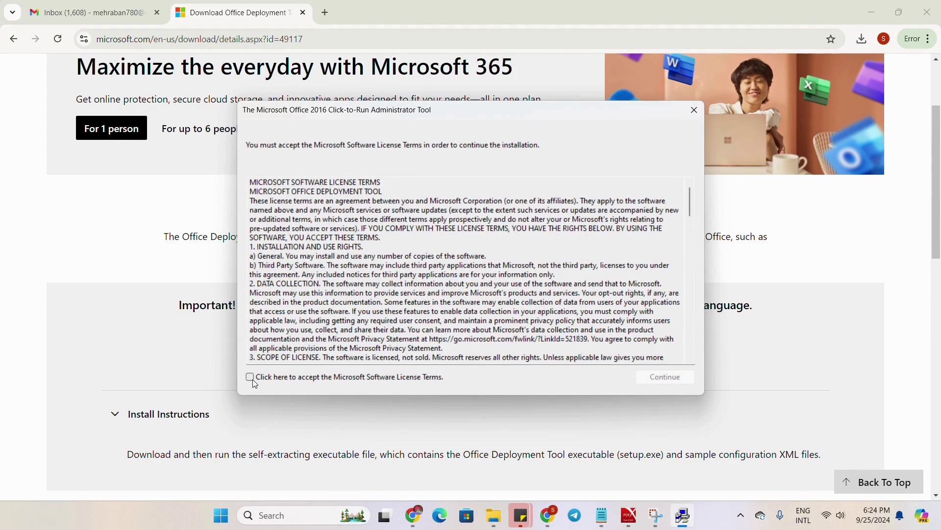
pyautogui.click(252, 379)
pyautogui.scroll(-10, 454, 288)
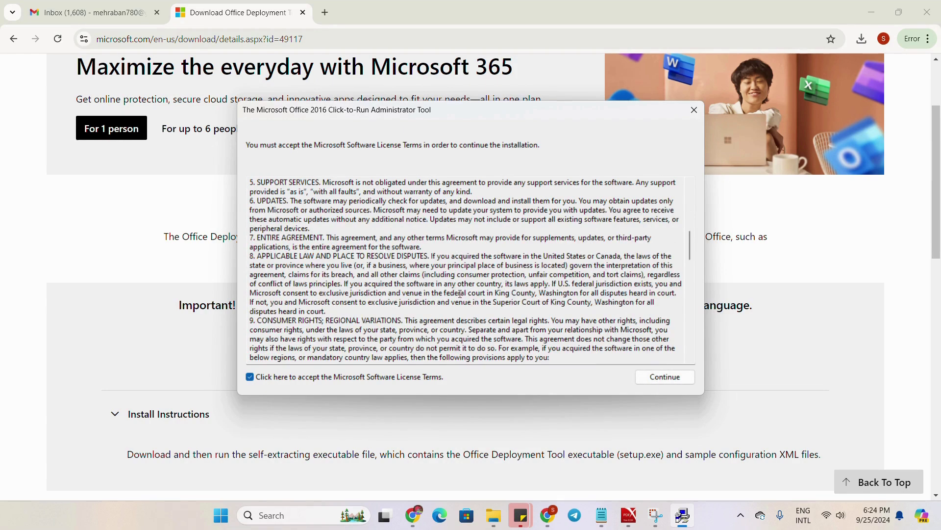
pyautogui.click(667, 376)
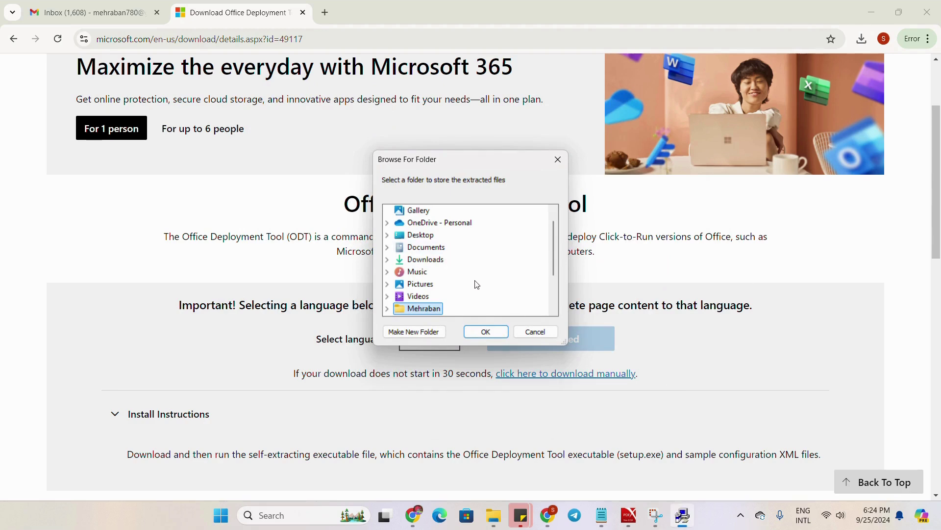
# Create a folder named "Ms office" on the Windows (C:) drive and extract the deployment tool files into it.
pyautogui.scroll(-1, 477, 285)
pyautogui.scroll(-1, 477, 285)
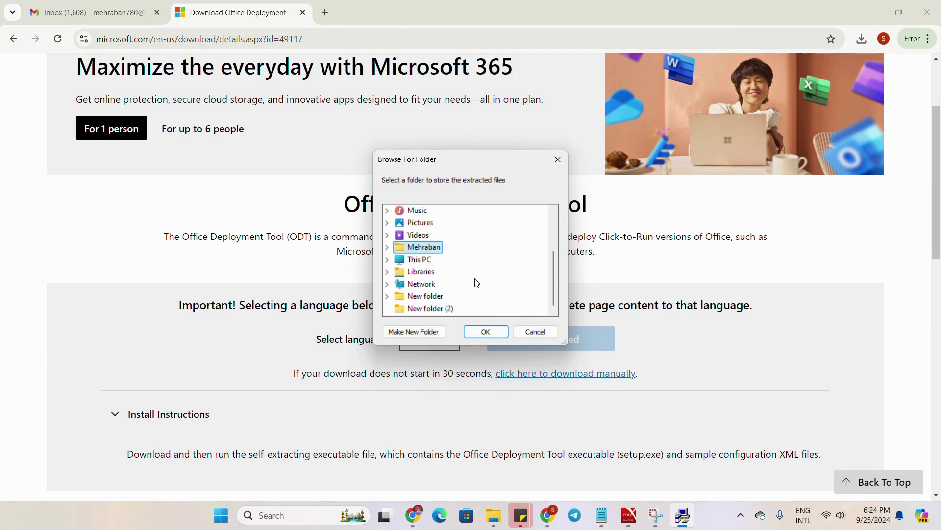
pyautogui.doubleClick(420, 260)
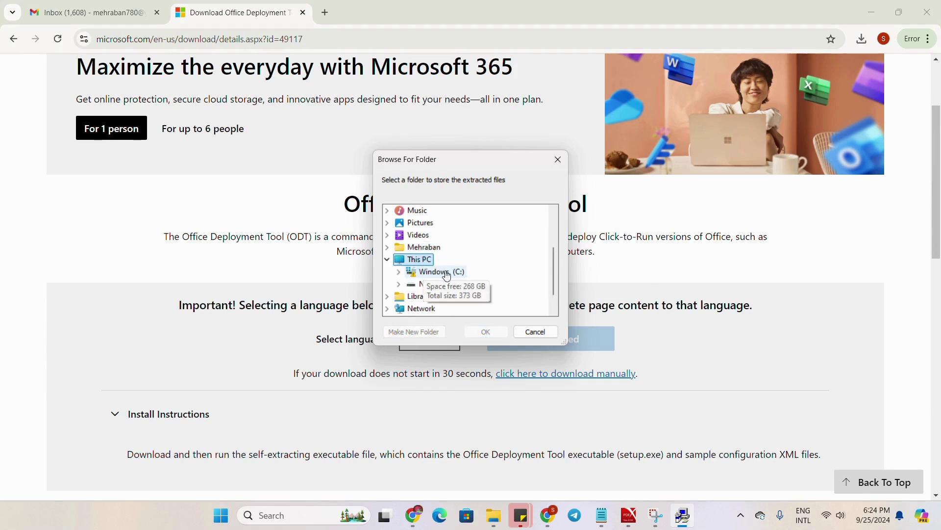
pyautogui.doubleClick(446, 272)
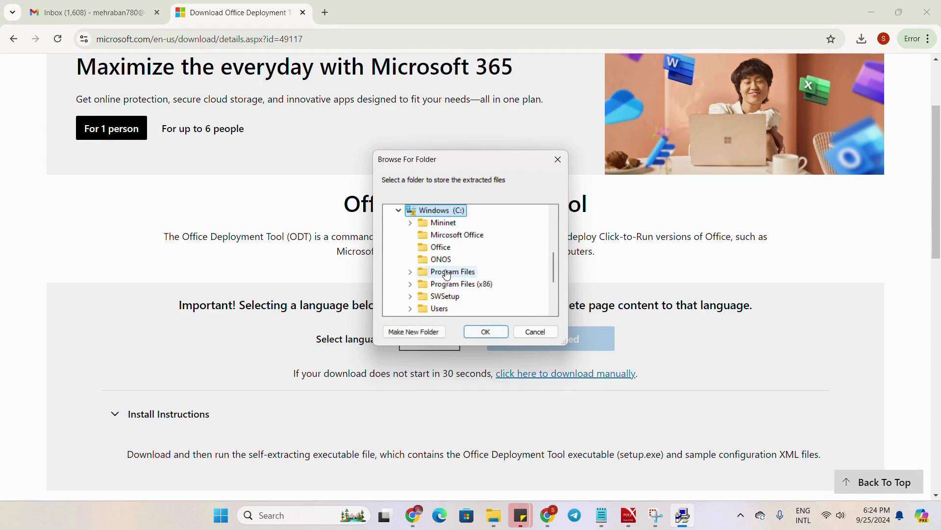
pyautogui.click(415, 334)
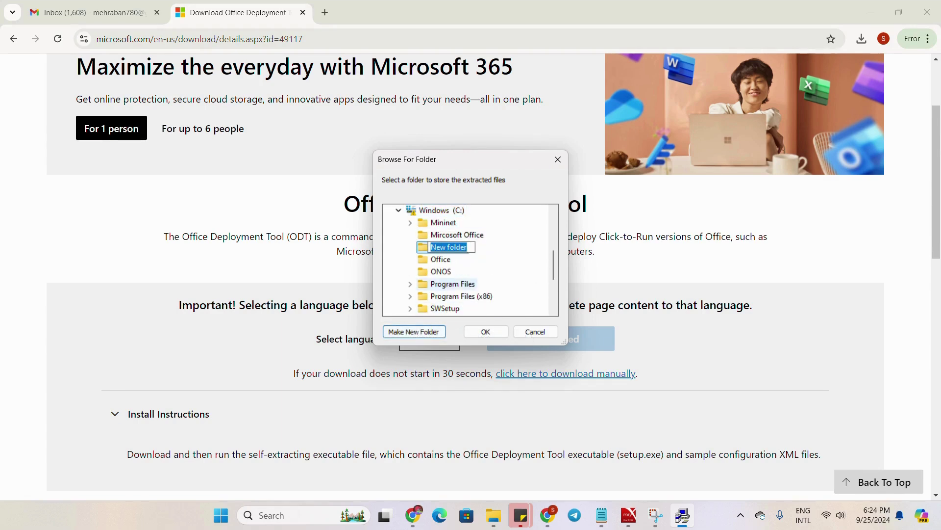
pyautogui.write('ms')
pyautogui.press('BackSpace')
pyautogui.press('BackSpace')
pyautogui.write('Ms office')
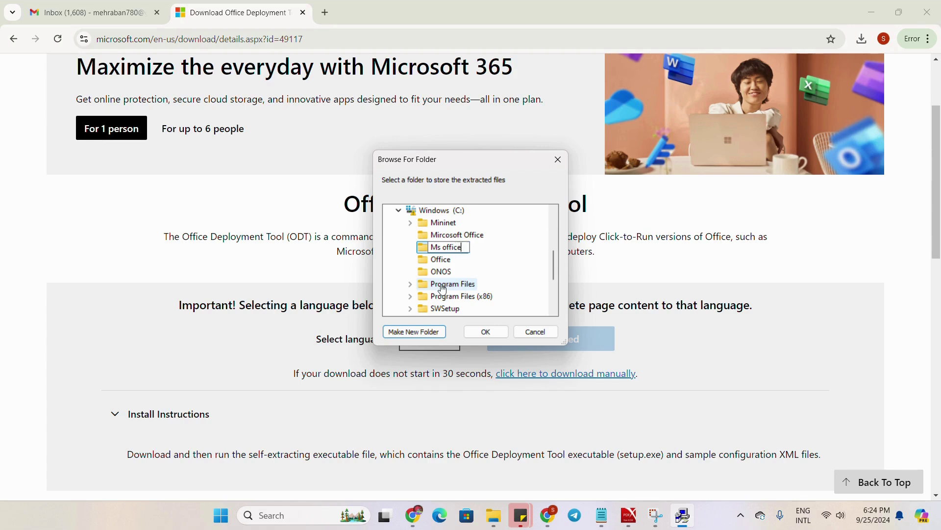
pyautogui.press('Return')
pyautogui.click(493, 331)
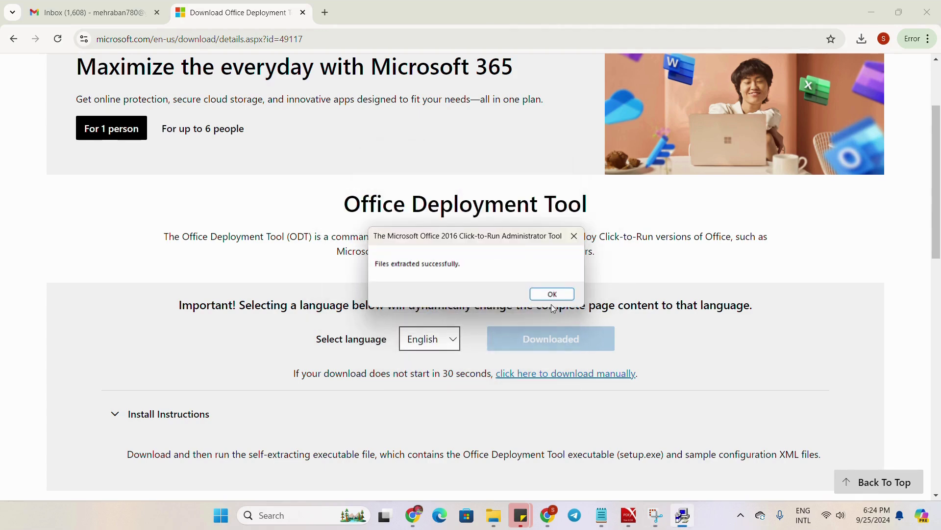
pyautogui.click(553, 295)
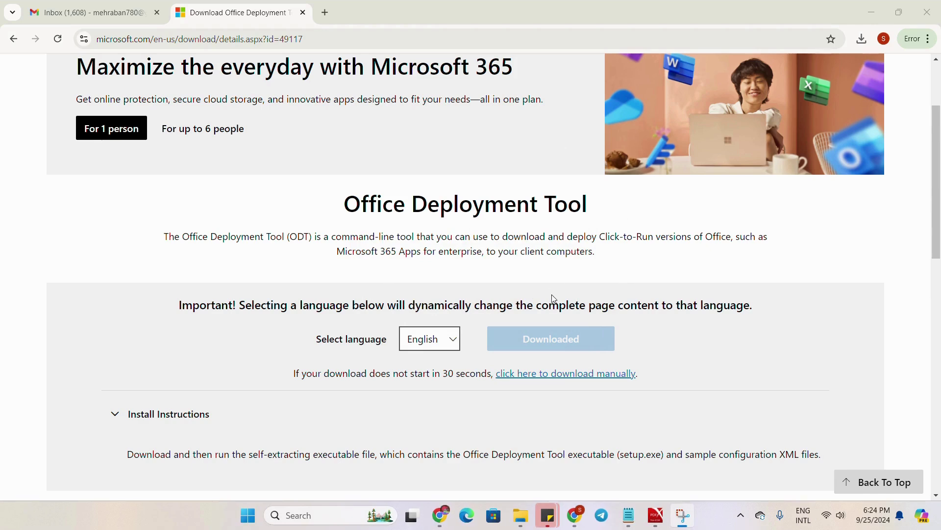
# Switch to File Explorer and open the "Ms office" folder on the Windows (C:) drive.
pyautogui.click(520, 524)
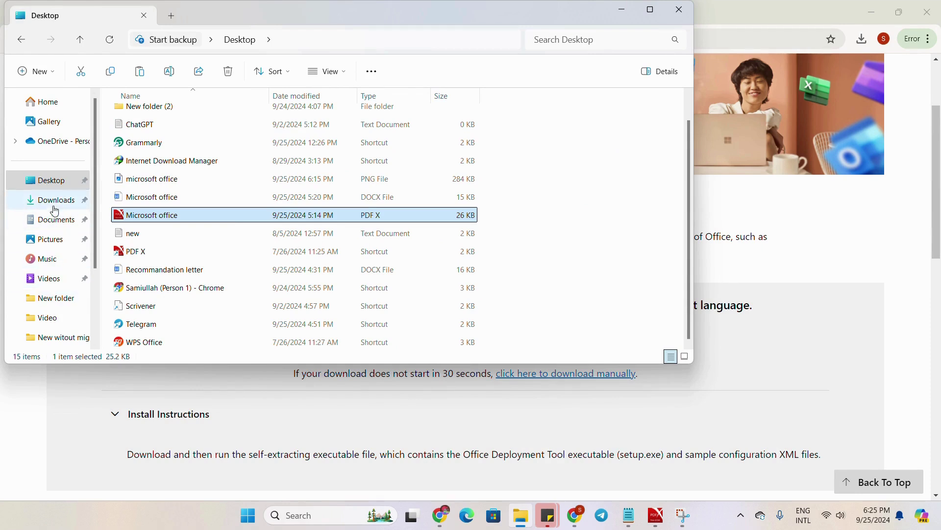
pyautogui.scroll(-3, 62, 282)
pyautogui.click(49, 294)
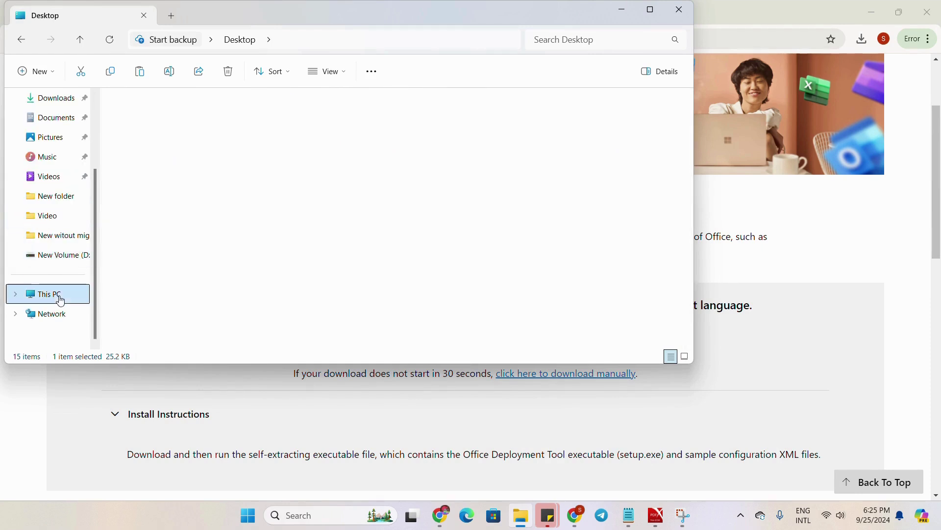
pyautogui.doubleClick(351, 117)
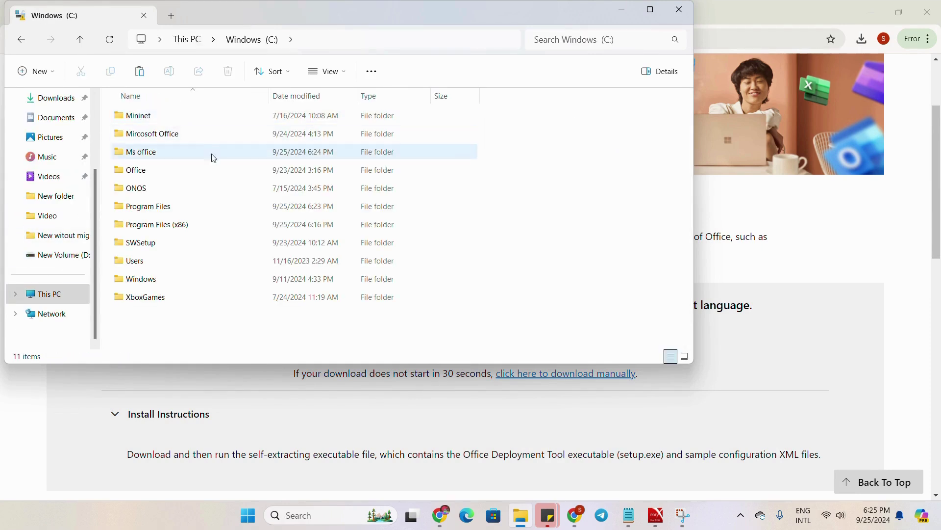
pyautogui.click(150, 152)
pyautogui.doubleClick(150, 152)
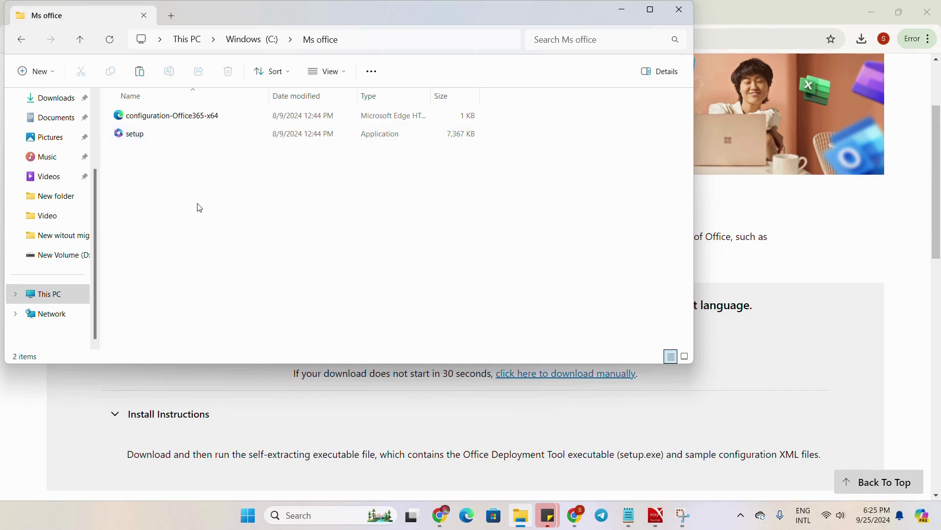
# Delete the configuration-Office365-x64 file from the "Ms office" folder.
pyautogui.click(165, 122)
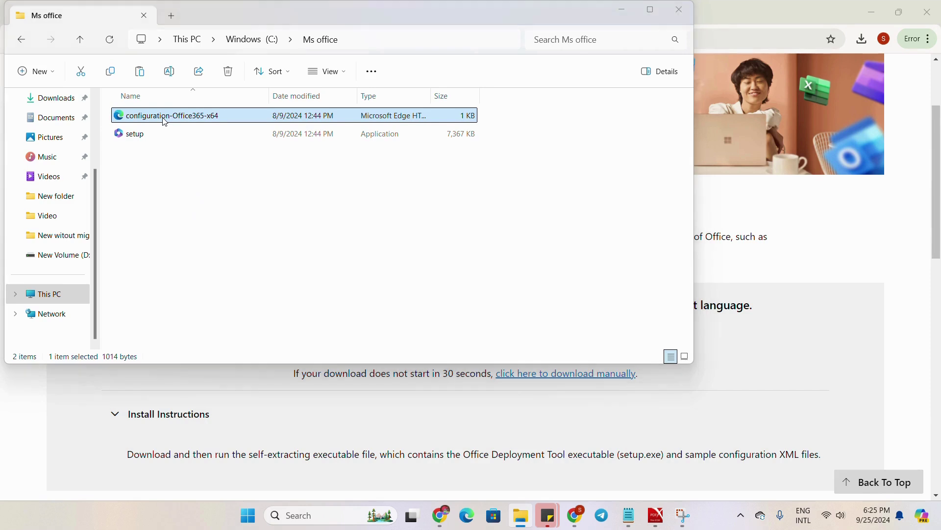
pyautogui.press('Delete')
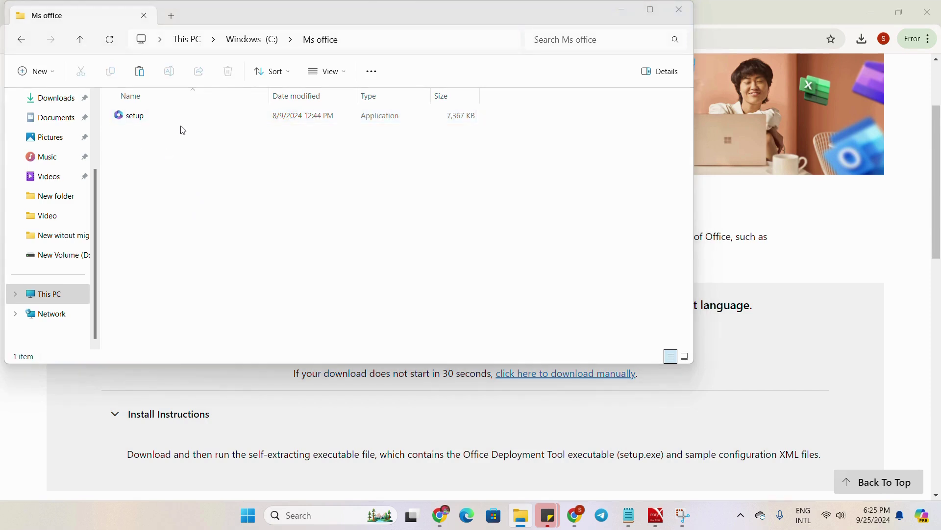
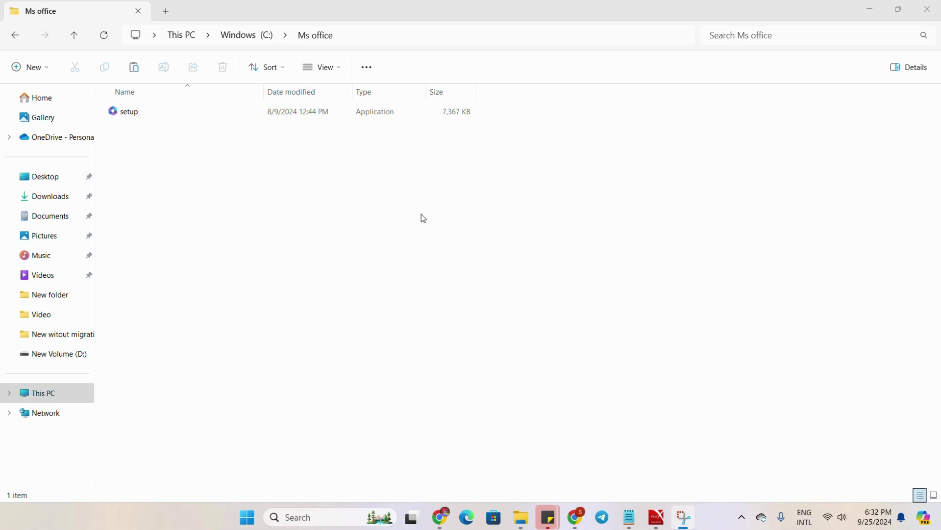
# Switch to PDF X and copy the whole Configuration XML block from Microsoft office.pdf.
pyautogui.click(657, 516)
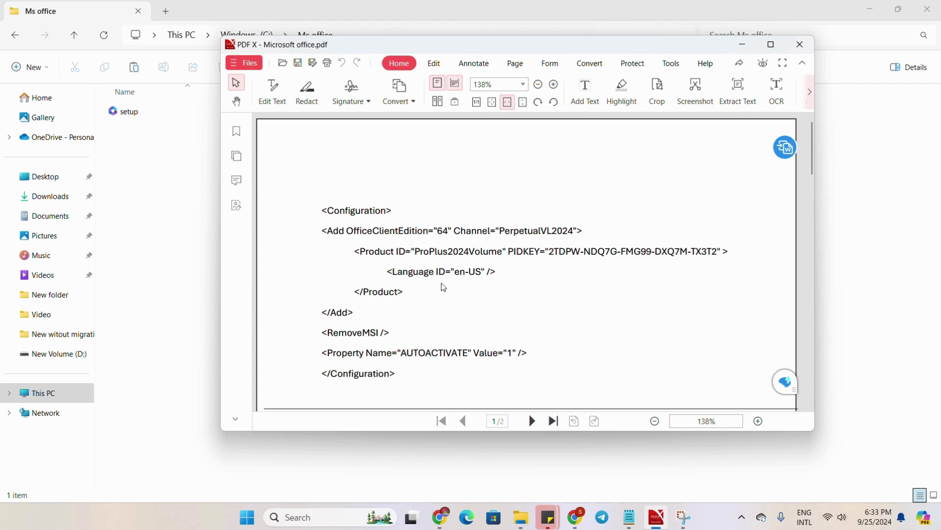
pyautogui.moveTo(321, 210); pyautogui.dragTo(399, 380)
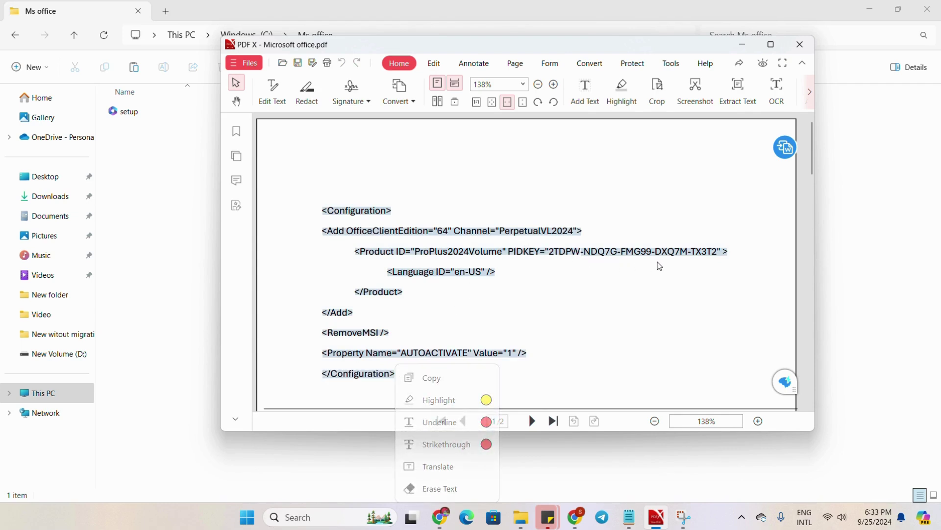
pyautogui.click(441, 383)
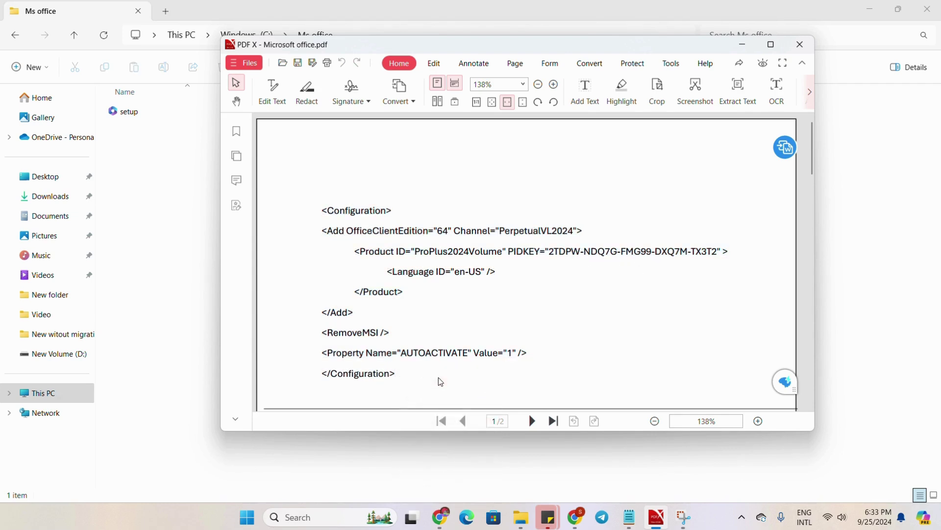
# Open Notepad and paste the copied Configuration XML block, including the product key, into an empty document.
pyautogui.click(338, 519)
pyautogui.write('not')
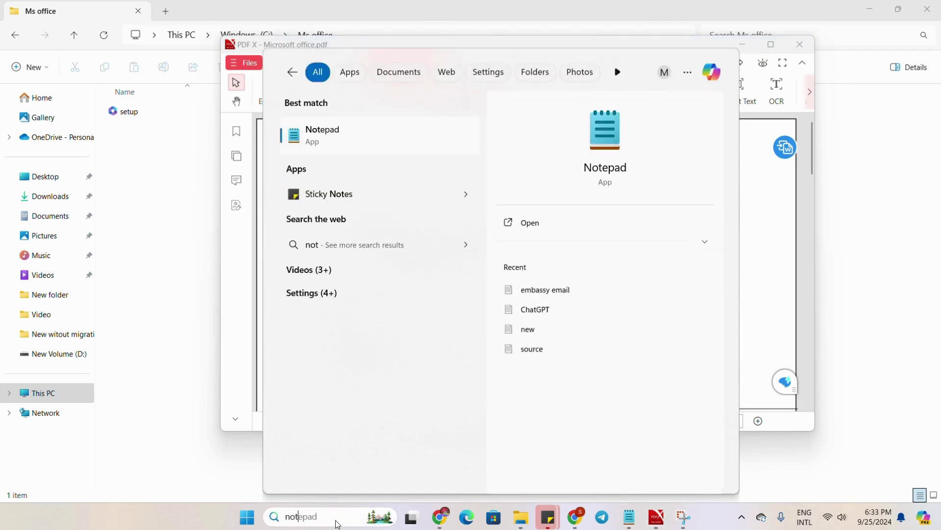
pyautogui.press('Return')
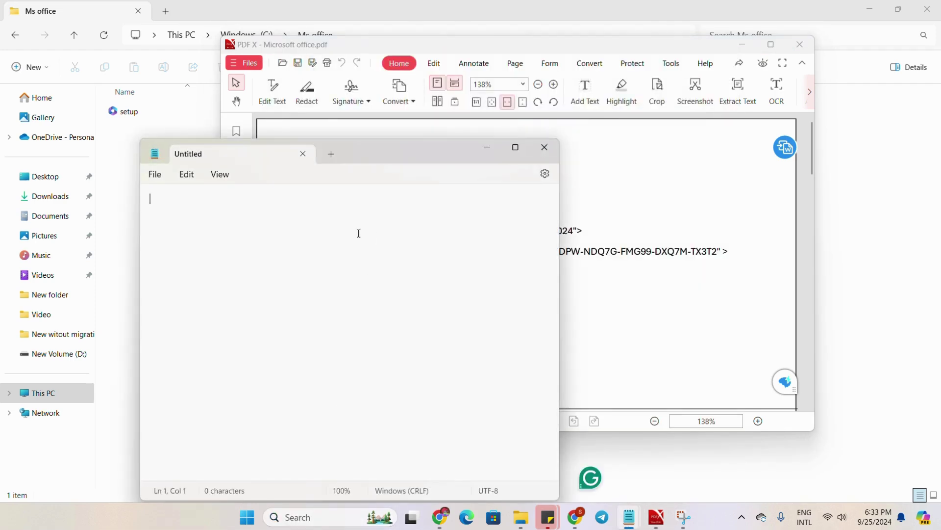
pyautogui.moveTo(392, 153); pyautogui.dragTo(520, 122)
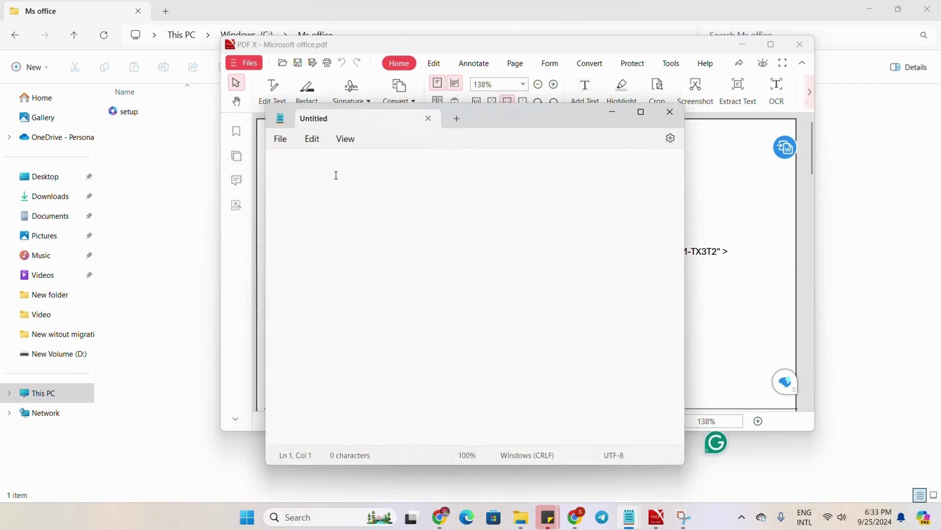
pyautogui.hotkey('ctrl', 'v')
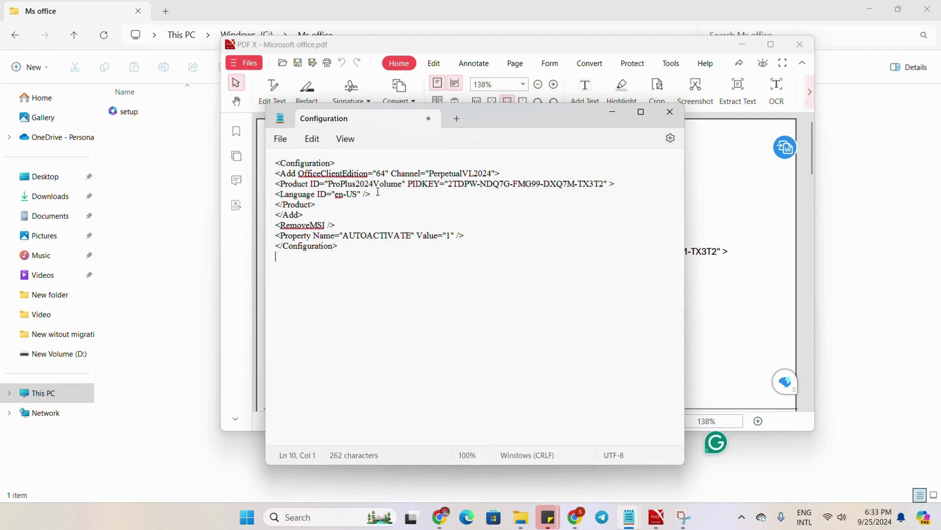
# Save the document as Configuration.xml with type All files in the "Ms office" folder on Windows (C:), and return to File Explorer.
pyautogui.click(281, 140)
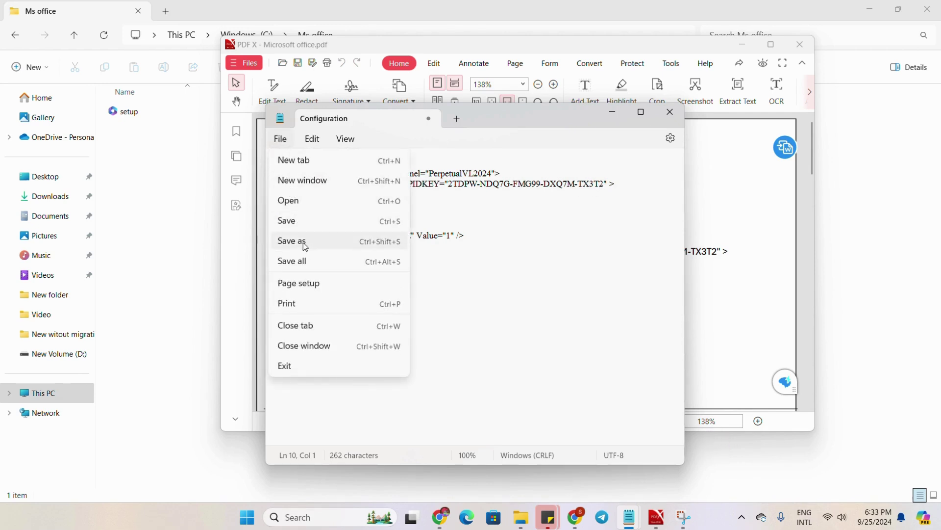
pyautogui.click(299, 225)
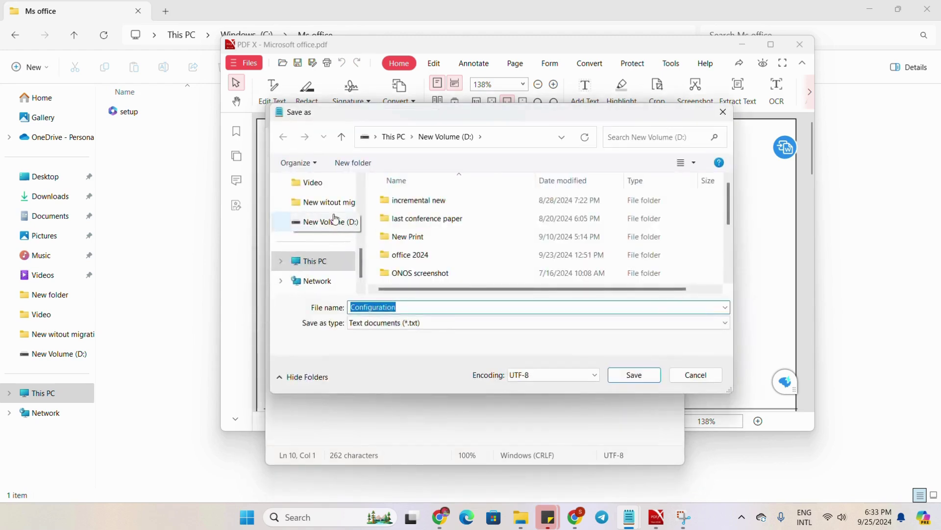
pyautogui.click(316, 261)
pyautogui.click(460, 210)
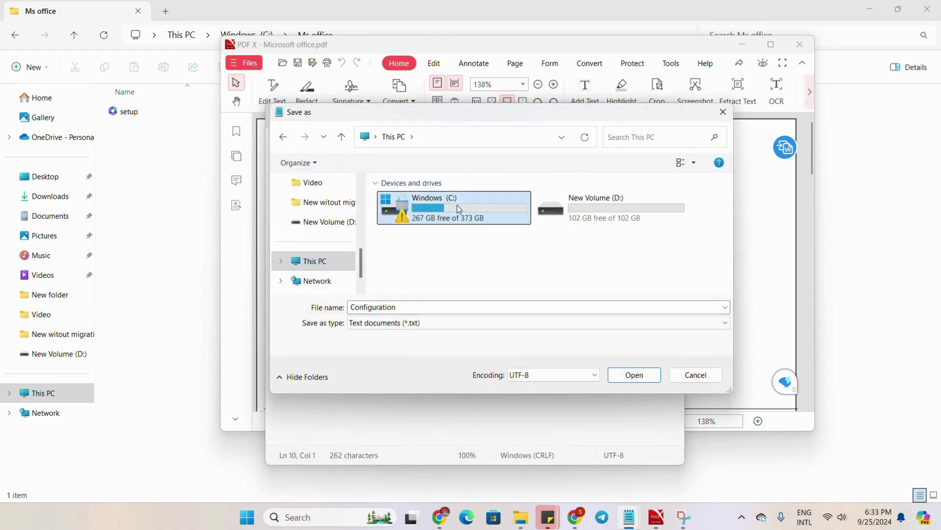
pyautogui.doubleClick(459, 210)
pyautogui.doubleClick(413, 239)
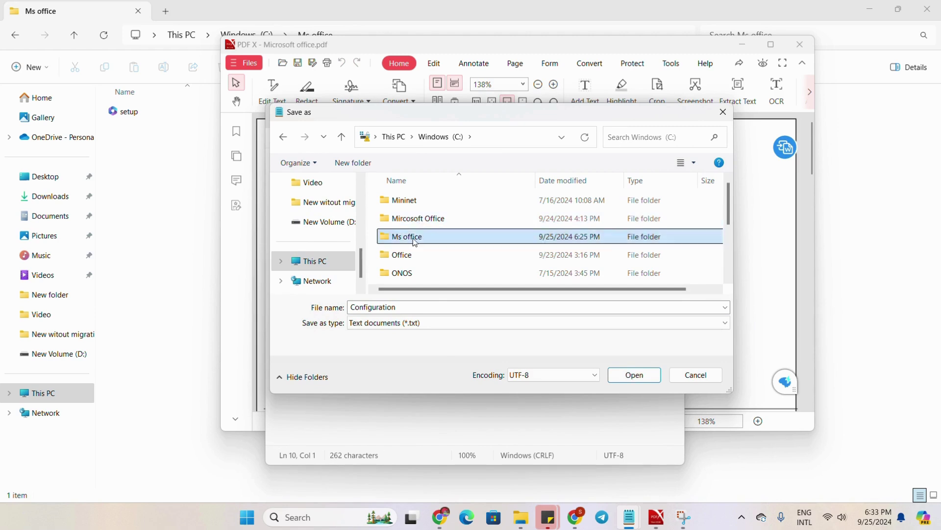
pyautogui.doubleClick(408, 307)
pyautogui.click(407, 308)
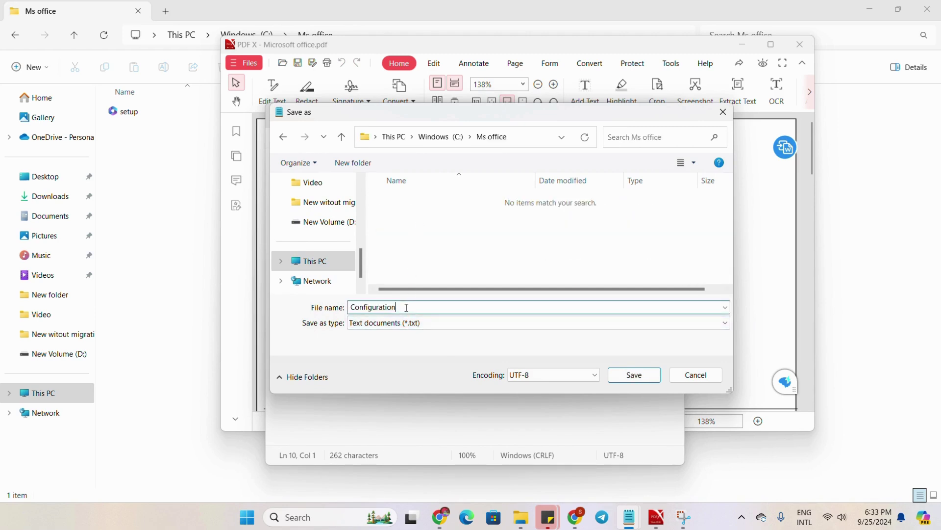
pyautogui.write('.xml')
pyautogui.click(389, 328)
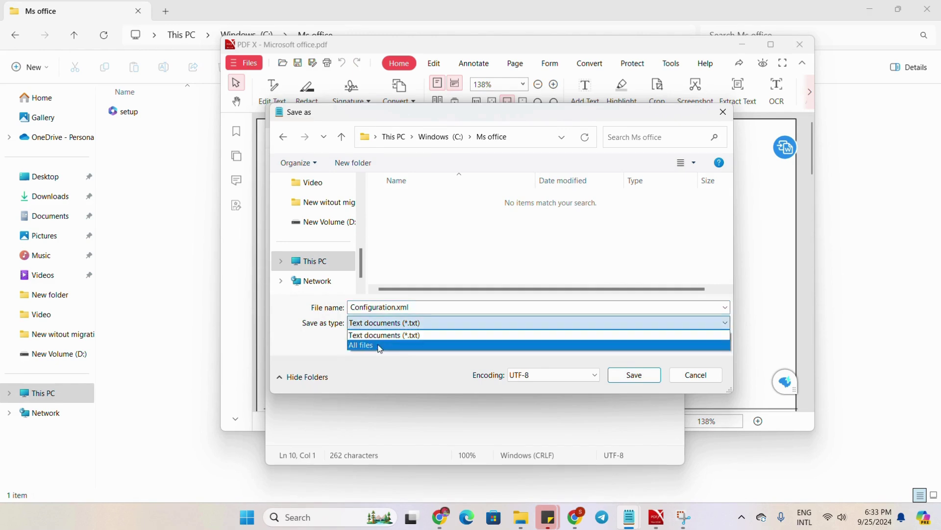
pyautogui.click(381, 344)
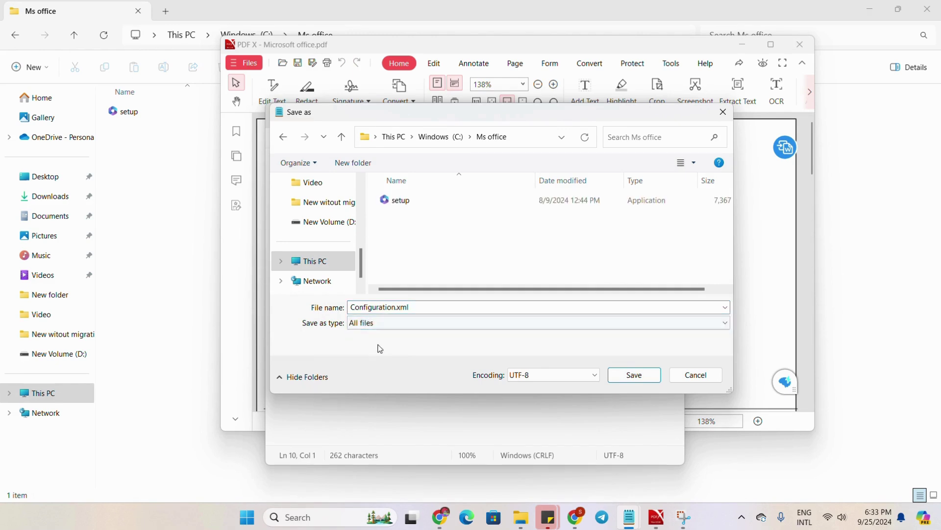
pyautogui.click(635, 376)
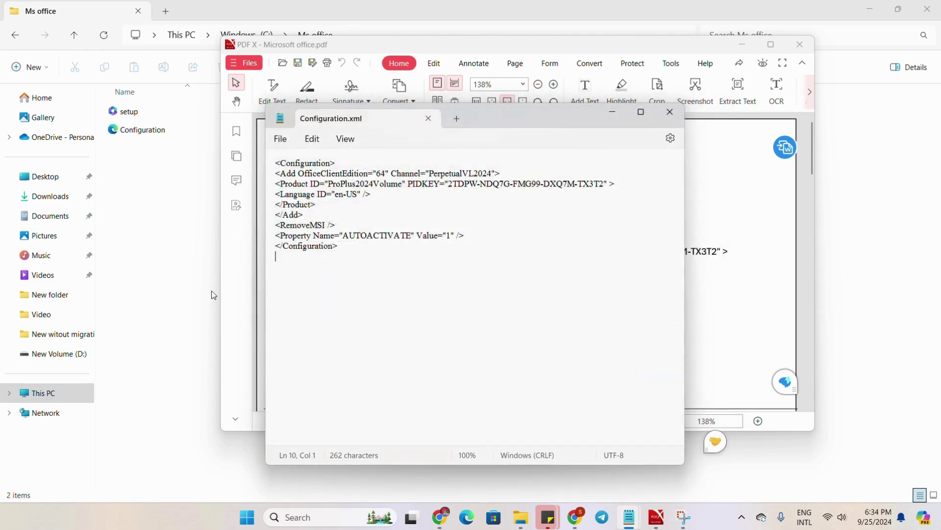
pyautogui.click(154, 203)
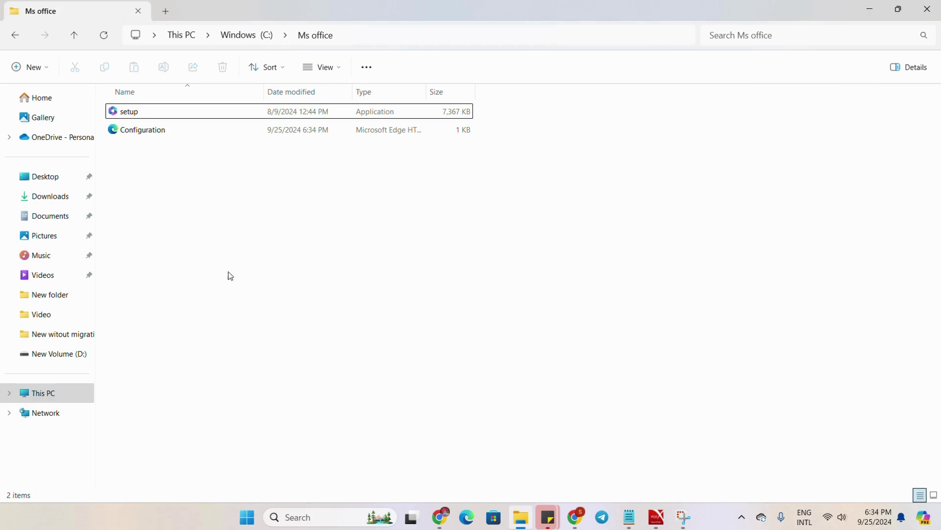
pyautogui.click(302, 517)
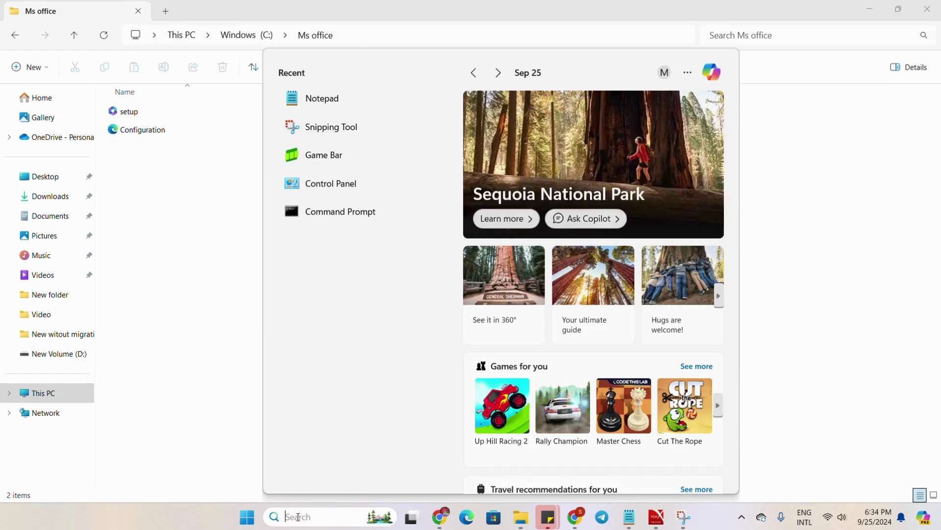
pyautogui.write('cmd')
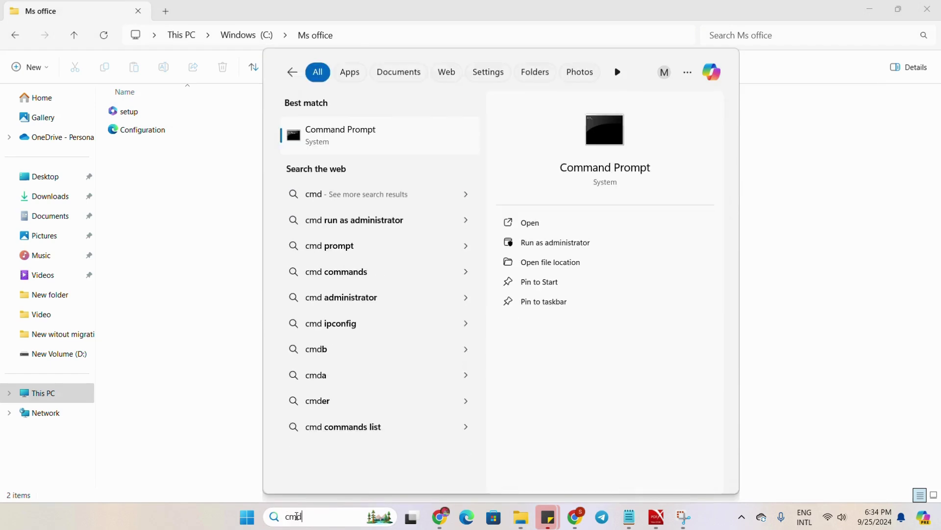
pyautogui.click(554, 244)
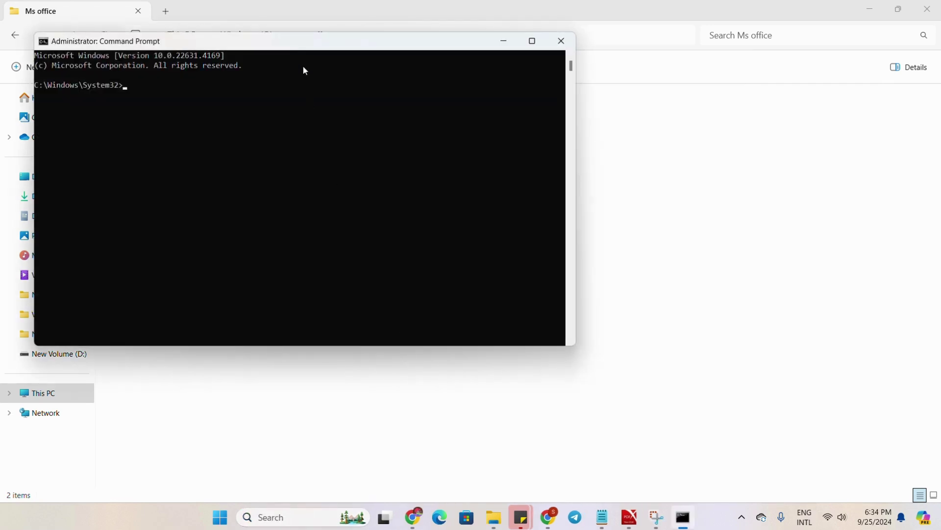
pyautogui.moveTo(301, 42); pyautogui.dragTo(563, 188)
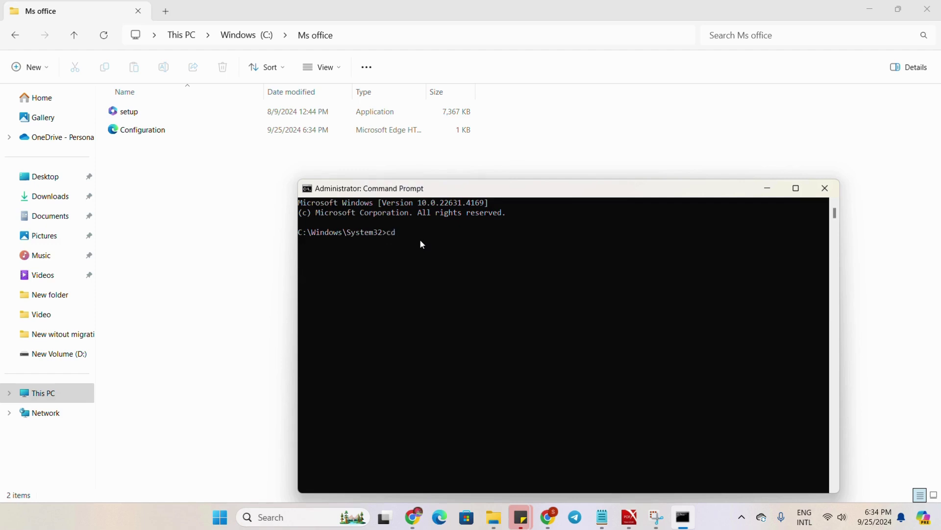
pyautogui.click(334, 36)
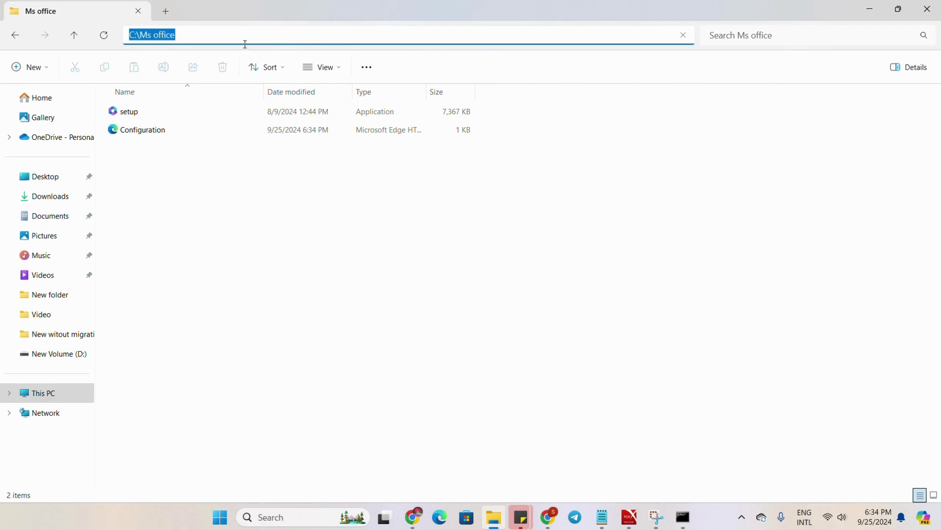
pyautogui.click(683, 518)
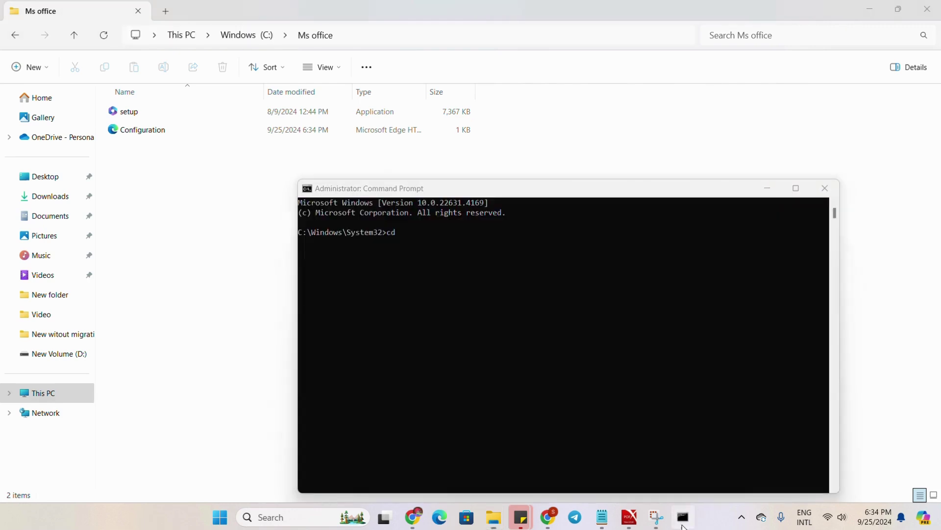
pyautogui.click(421, 241)
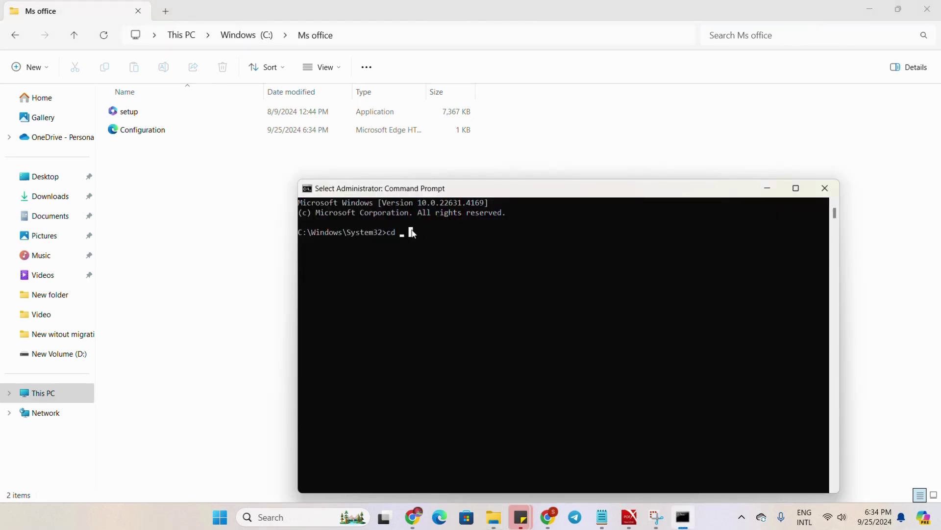
pyautogui.write('cd')
pyautogui.rightClick(413, 234)
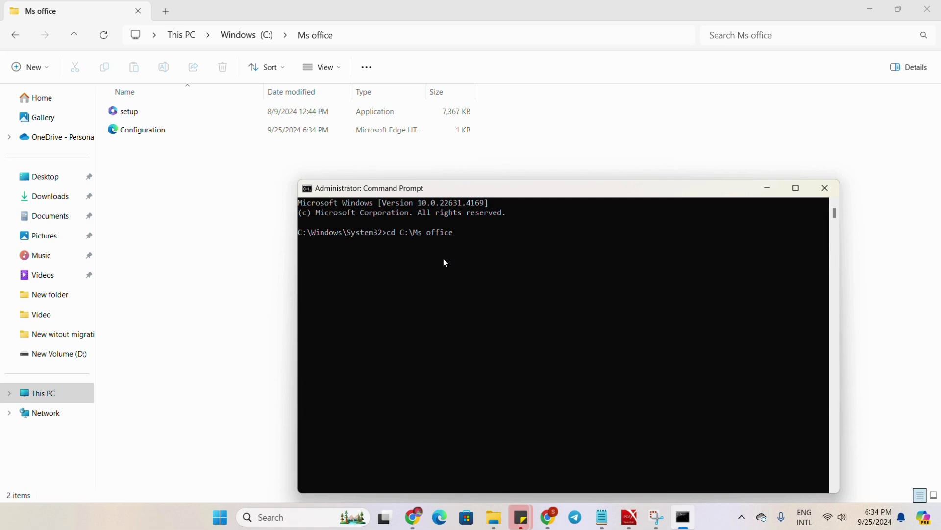
pyautogui.press('Return')
pyautogui.click(825, 188)
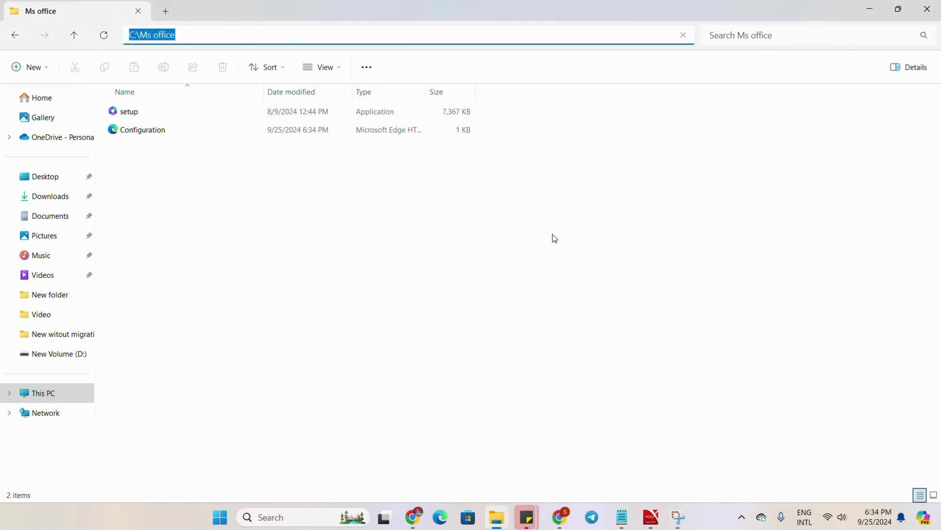
# Open a Command Prompt directly in the C:\Ms office folder from File Explorer.
pyautogui.click(196, 37)
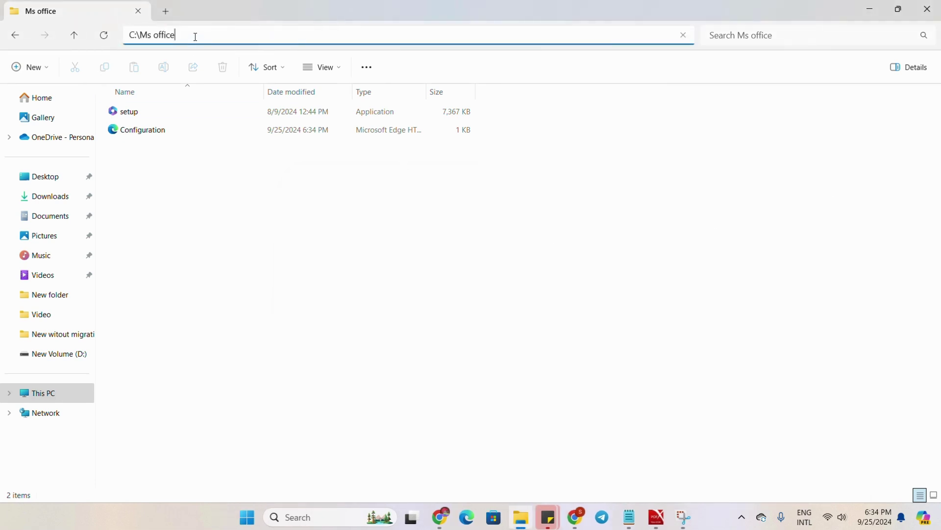
pyautogui.moveTo(196, 37); pyautogui.dragTo(105, 34)
pyautogui.write('cmd')
pyautogui.press('Return')
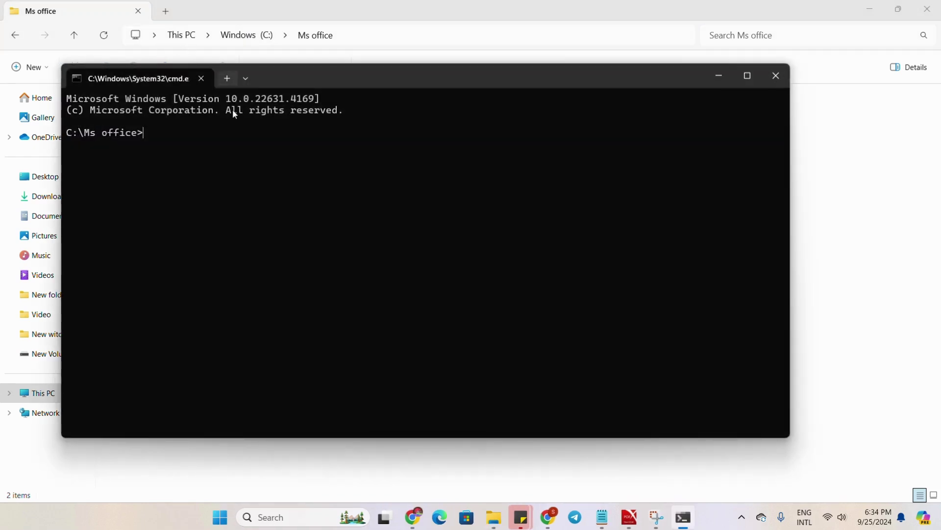
# Install Office by running "setup /configure configuration.xml" in the Command Prompt, and close the installer's completion window and notification.
pyautogui.moveTo(303, 72); pyautogui.dragTo(465, 152)
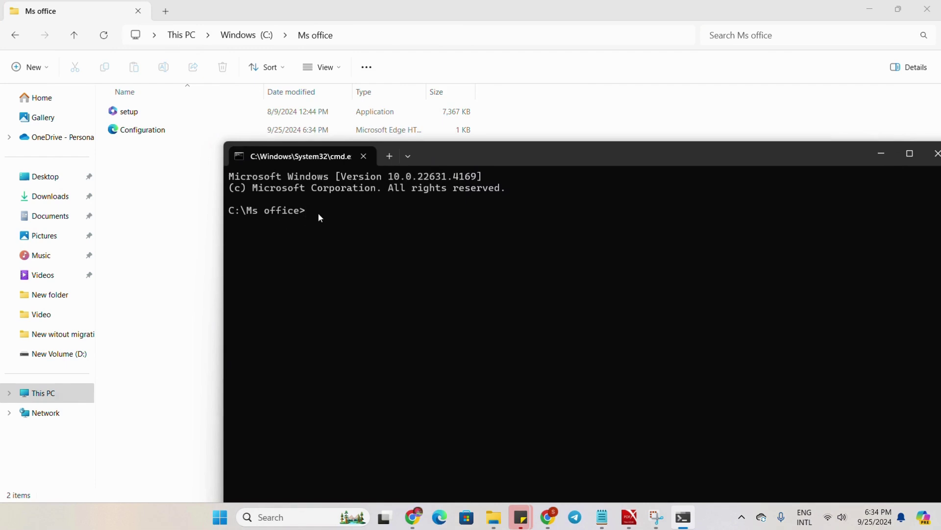
pyautogui.write('setup /configure')
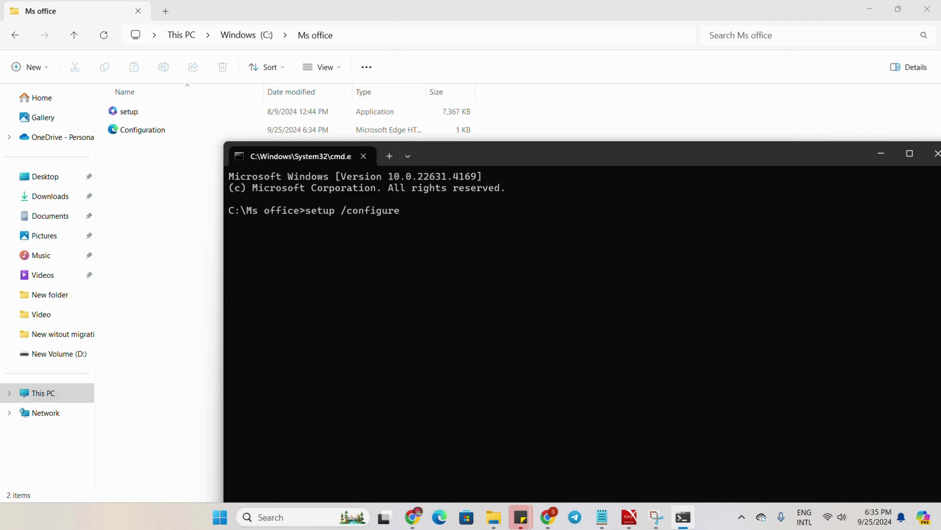
pyautogui.write(' configuration.xml')
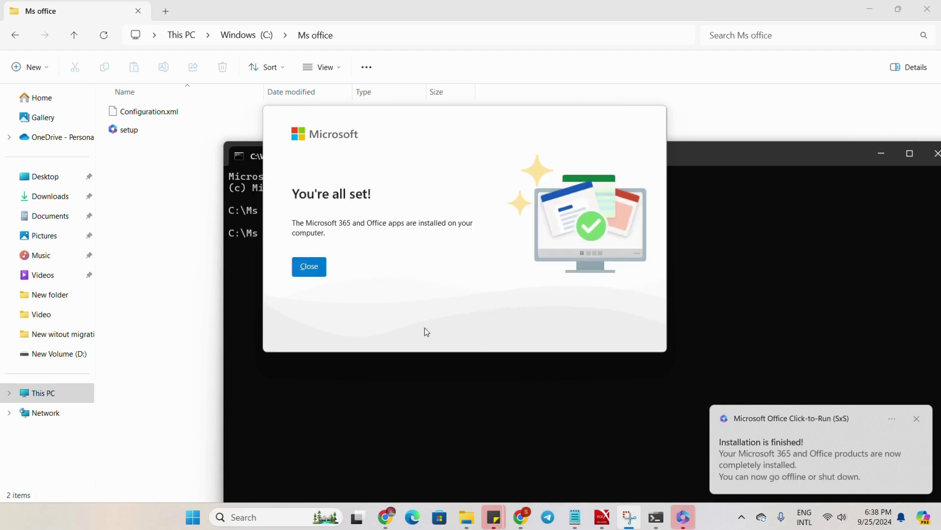
pyautogui.click(309, 267)
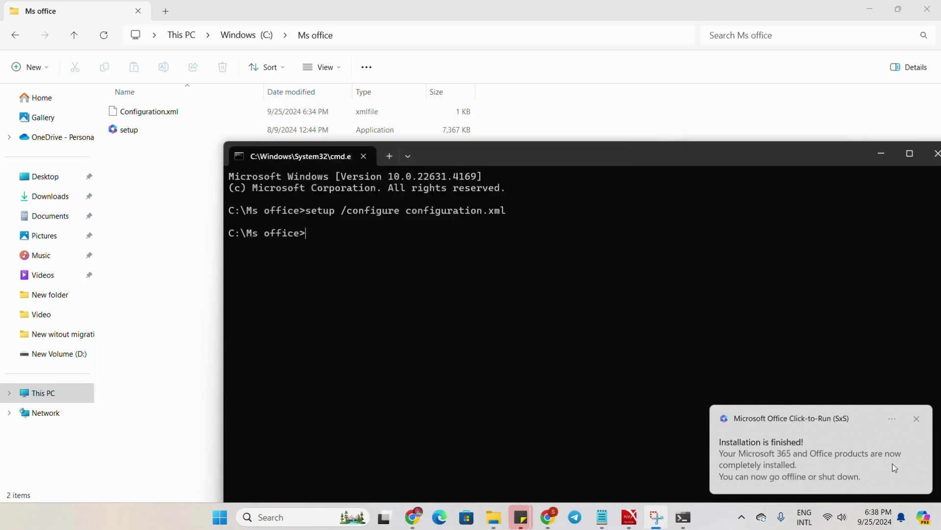
pyautogui.click(916, 419)
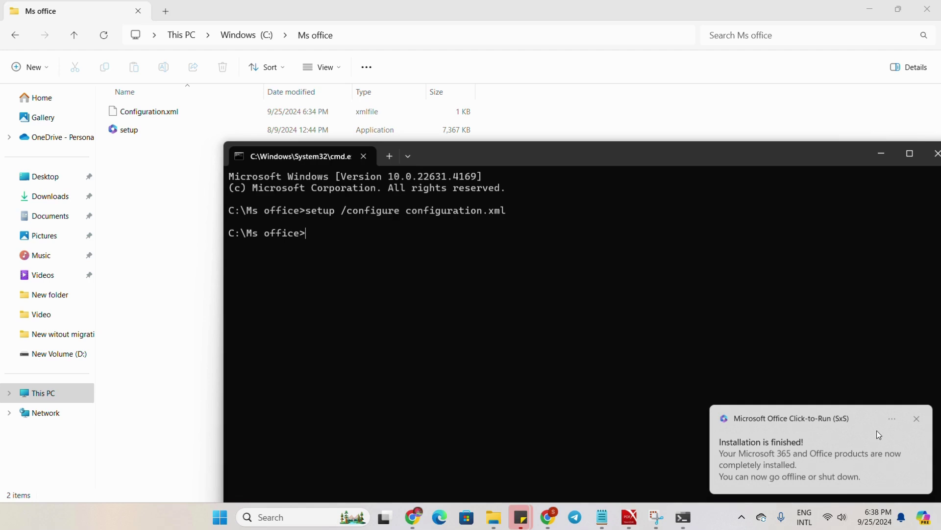
# Dismiss the installation notification and close the Command Prompt and the Ms office File Explorer window.
pyautogui.click(917, 418)
pyautogui.click(936, 153)
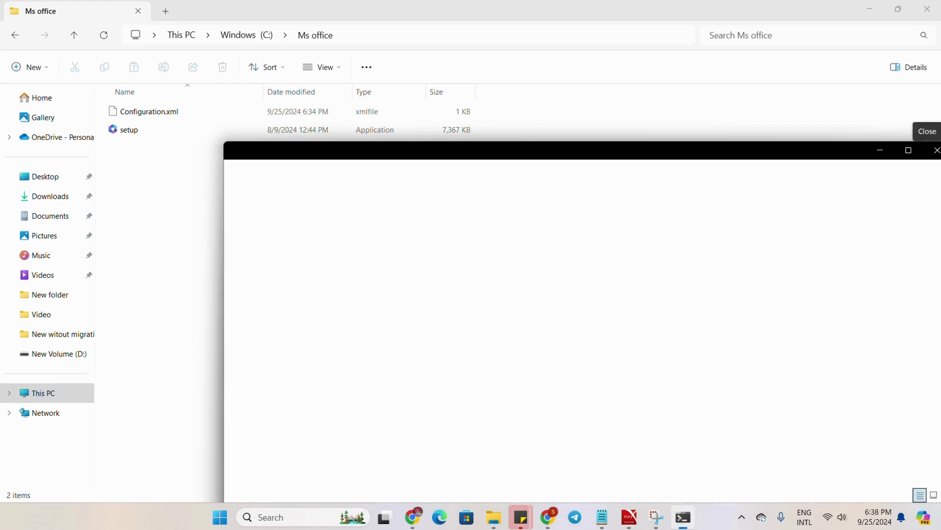
pyautogui.click(916, 420)
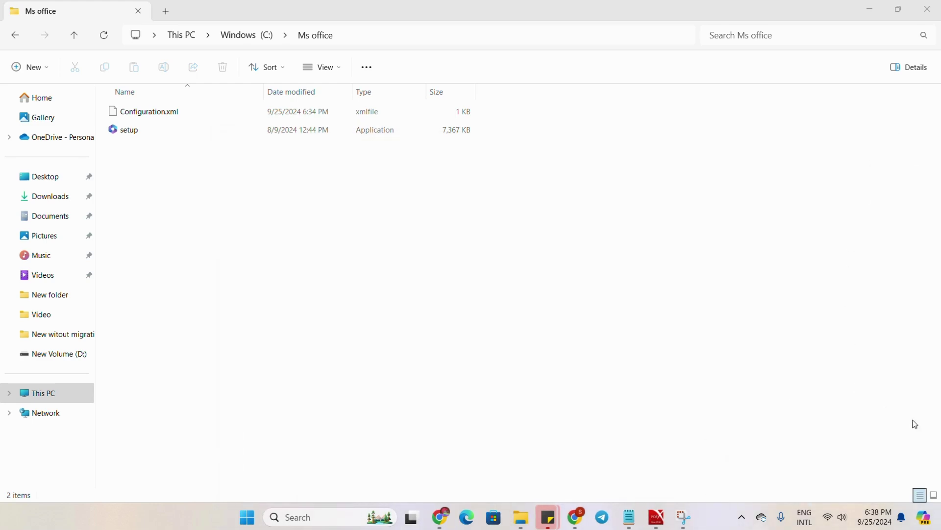
pyautogui.click(928, 8)
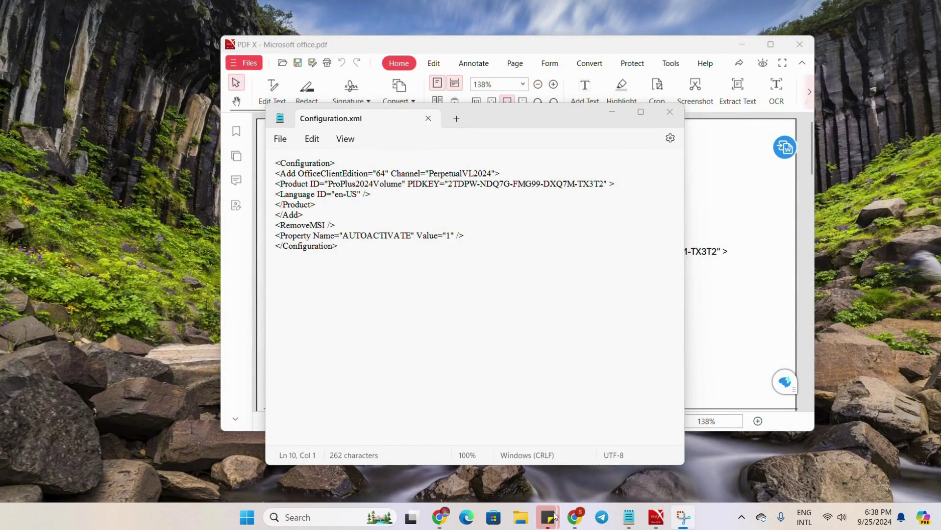
# Find Word through the Windows search and open it with a blank document.
pyautogui.click(310, 518)
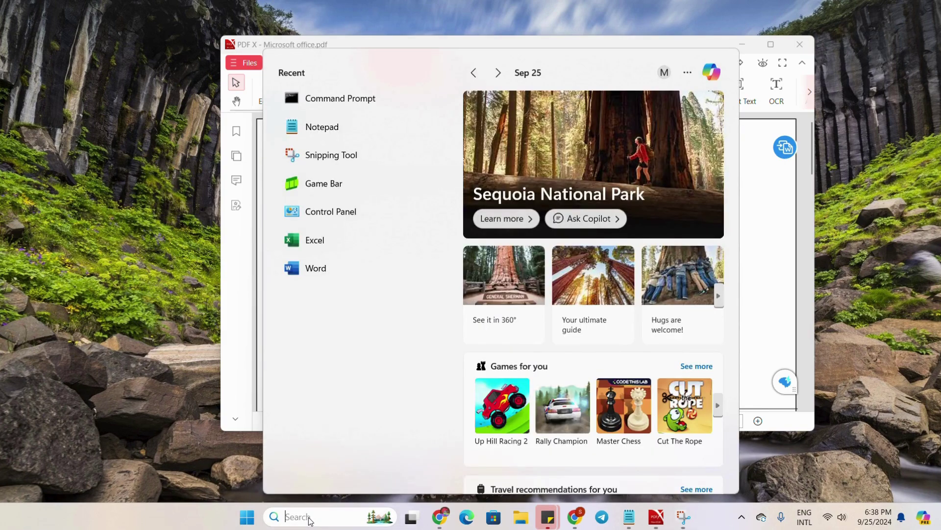
pyautogui.write('word')
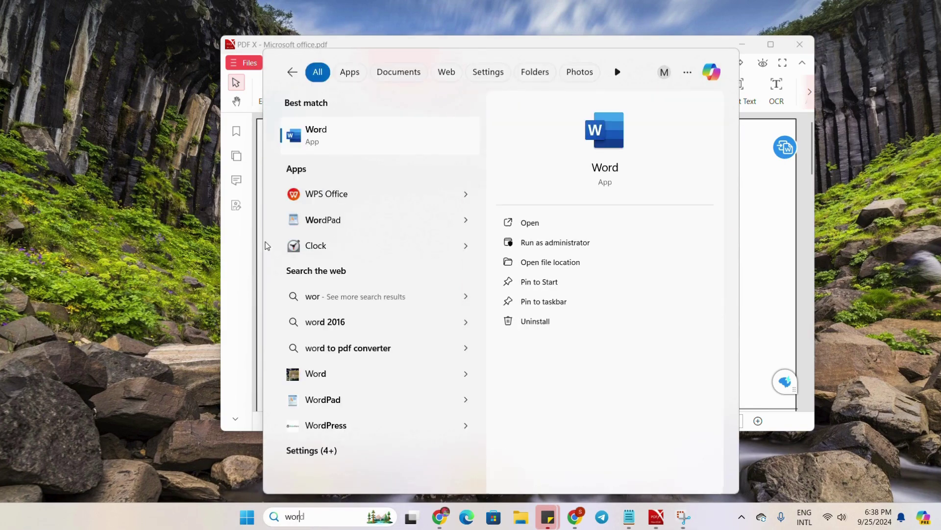
pyautogui.click(349, 143)
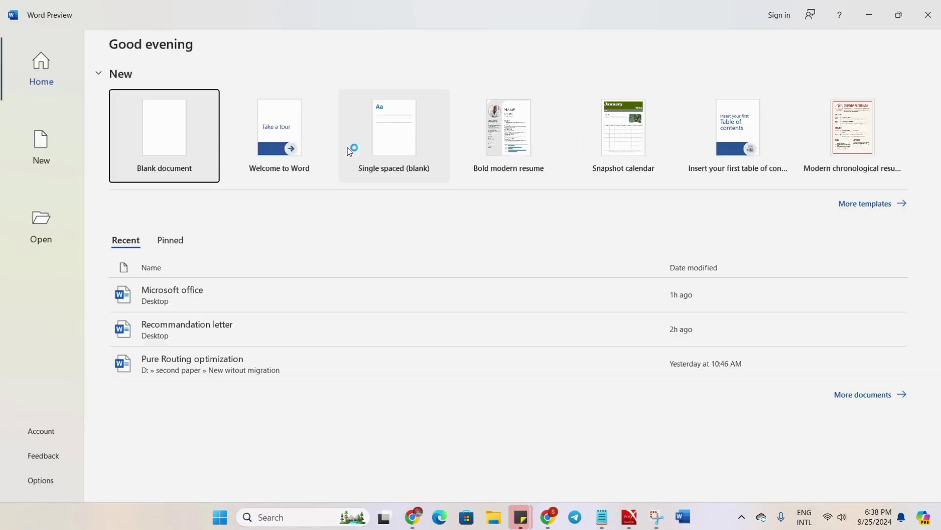
pyautogui.click(164, 122)
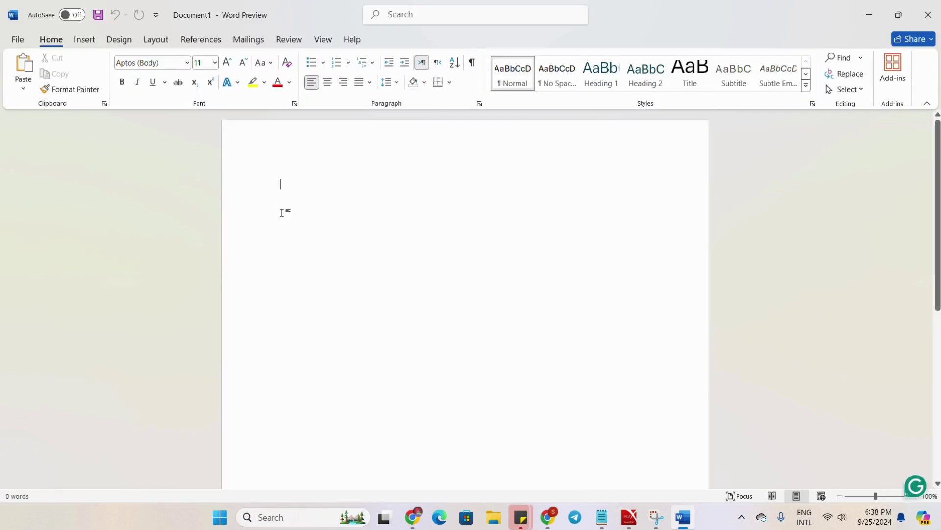
# Find Excel through the Windows search and open it with a blank workbook.
pyautogui.click(289, 518)
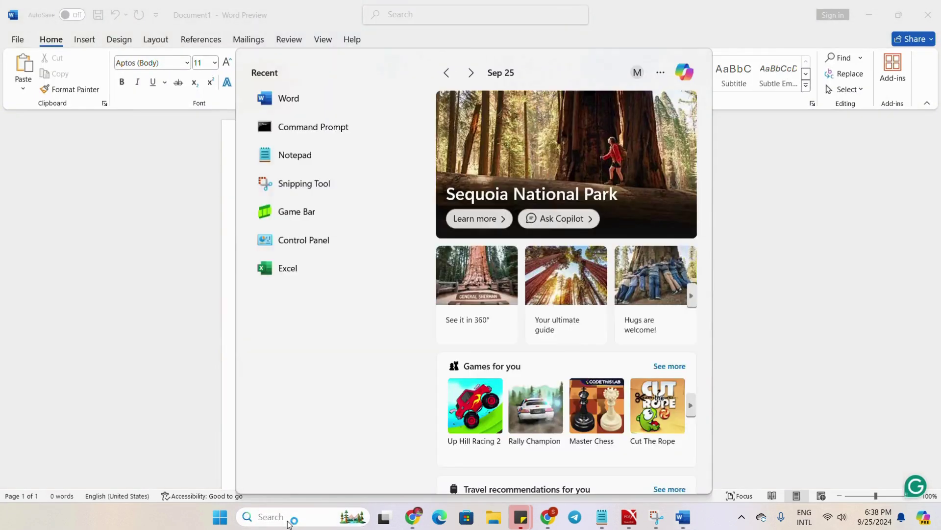
pyautogui.write('exc')
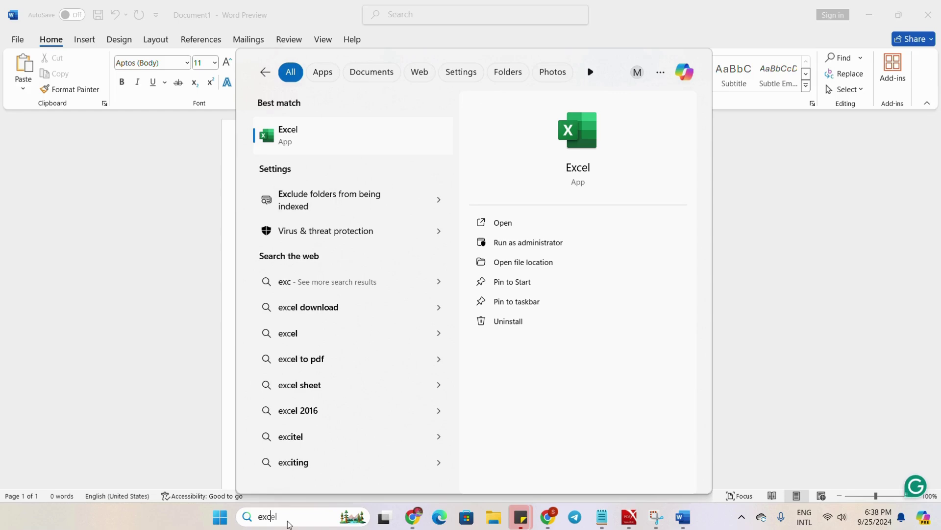
pyautogui.click(304, 137)
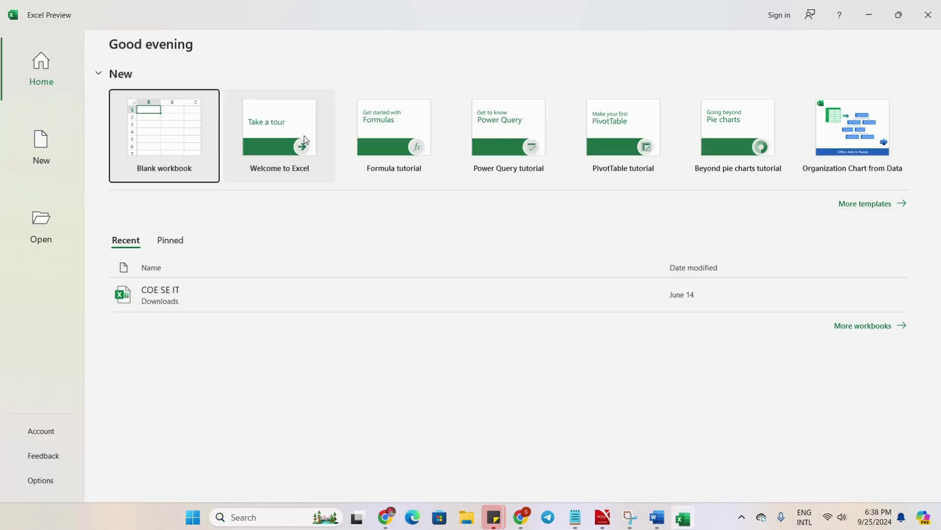
pyautogui.click(180, 137)
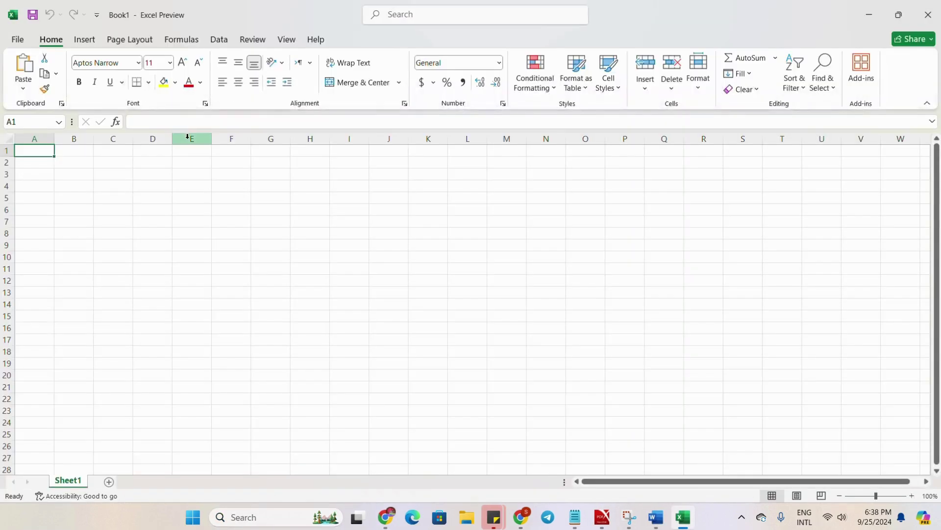
# Switch back to Word, show its account and product information, and open the product key change dialog.
pyautogui.click(657, 518)
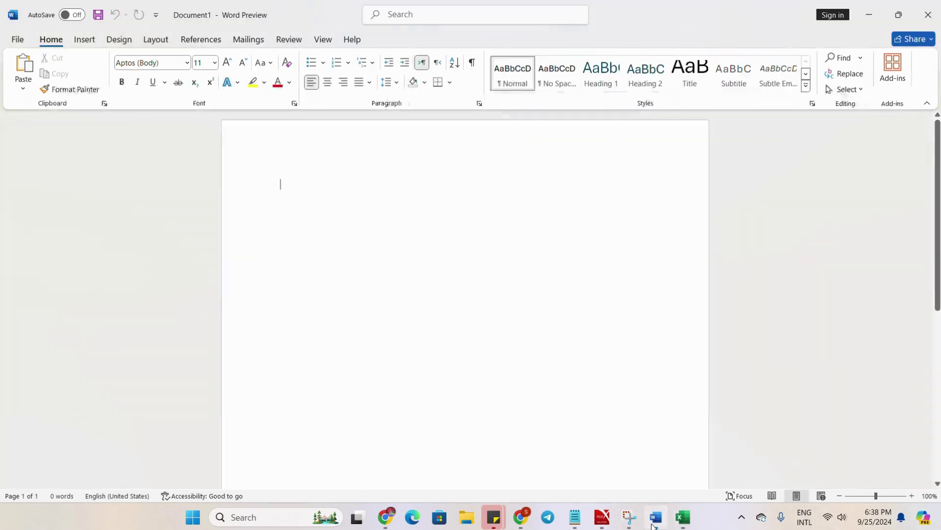
pyautogui.click(17, 39)
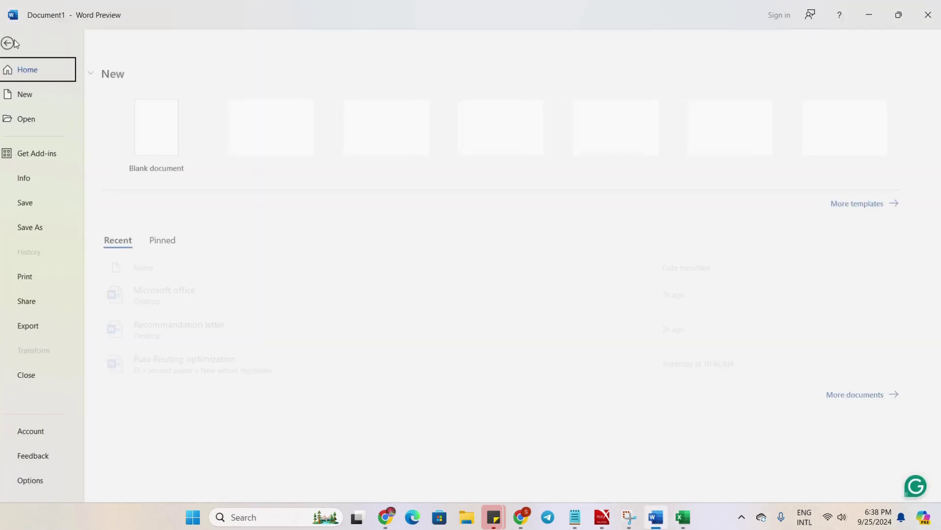
pyautogui.click(38, 434)
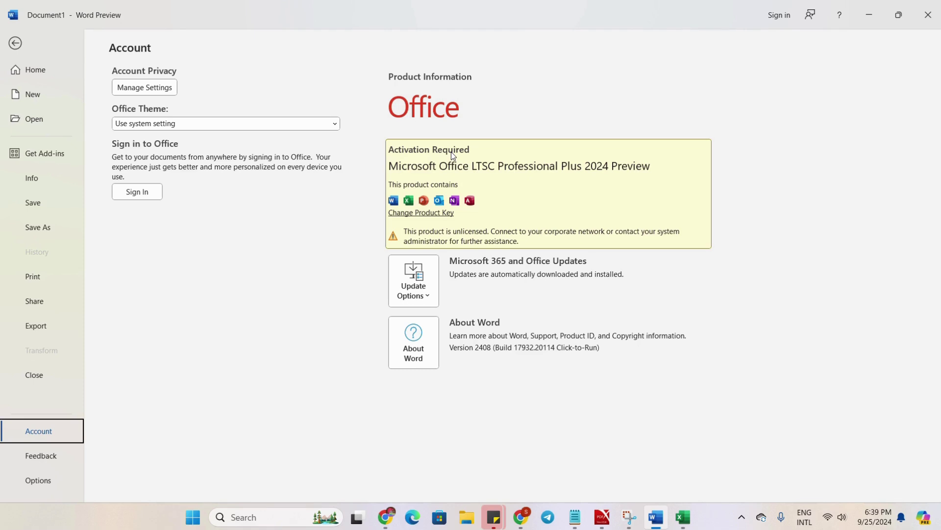
pyautogui.click(419, 215)
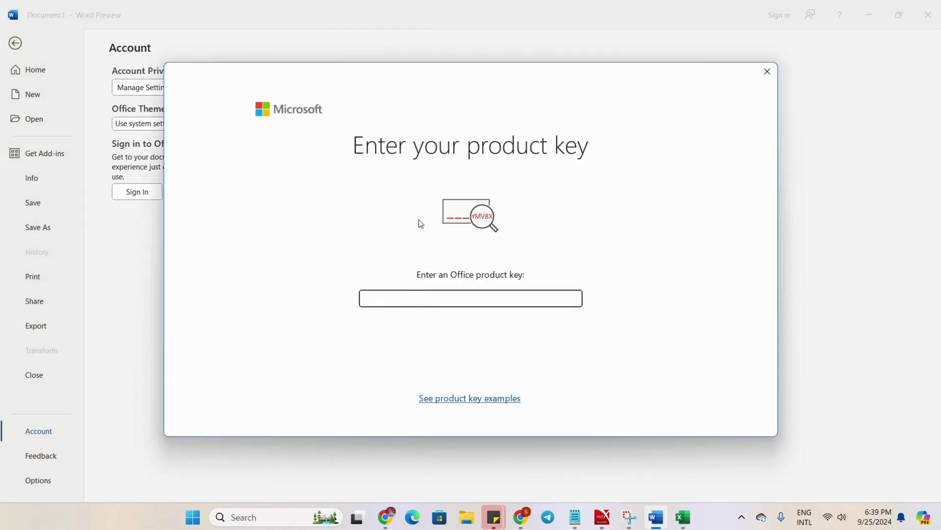
# Switch to Microsoft office.pdf in PDF X and copy the product key above the Microsoft download link.
pyautogui.click(602, 519)
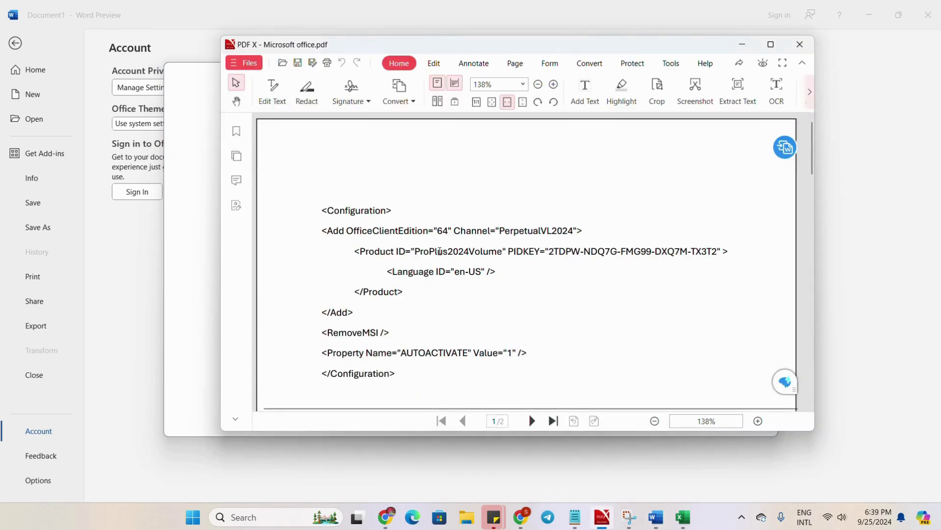
pyautogui.scroll(-3, 443, 255)
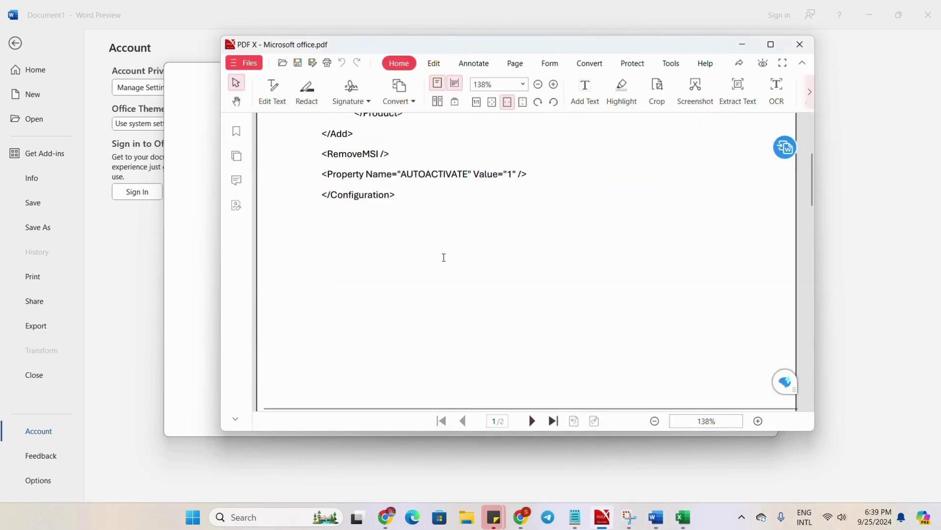
pyautogui.scroll(-5, 443, 257)
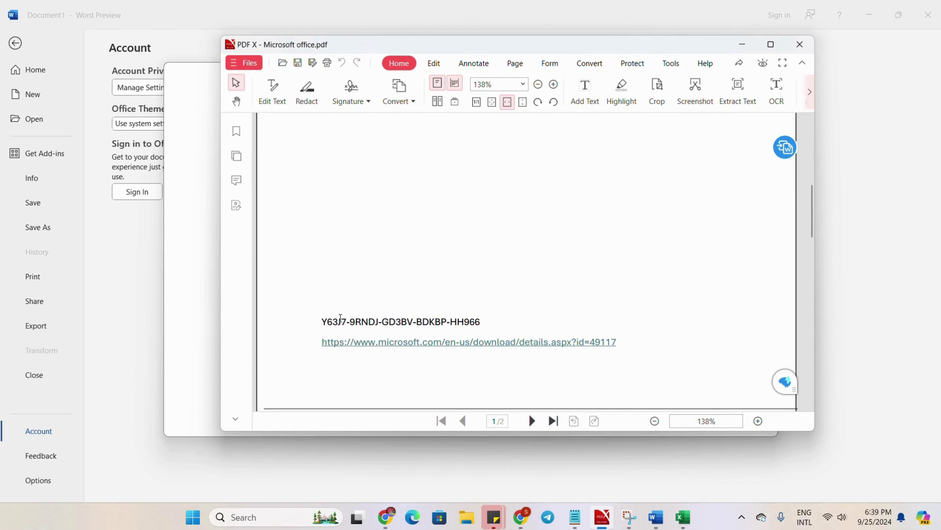
pyautogui.moveTo(322, 321); pyautogui.dragTo(483, 325)
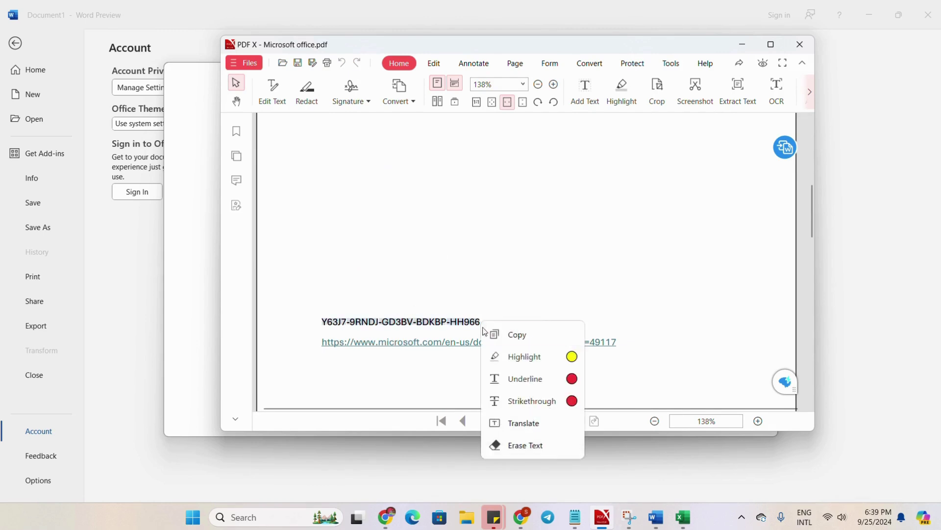
pyautogui.click(505, 337)
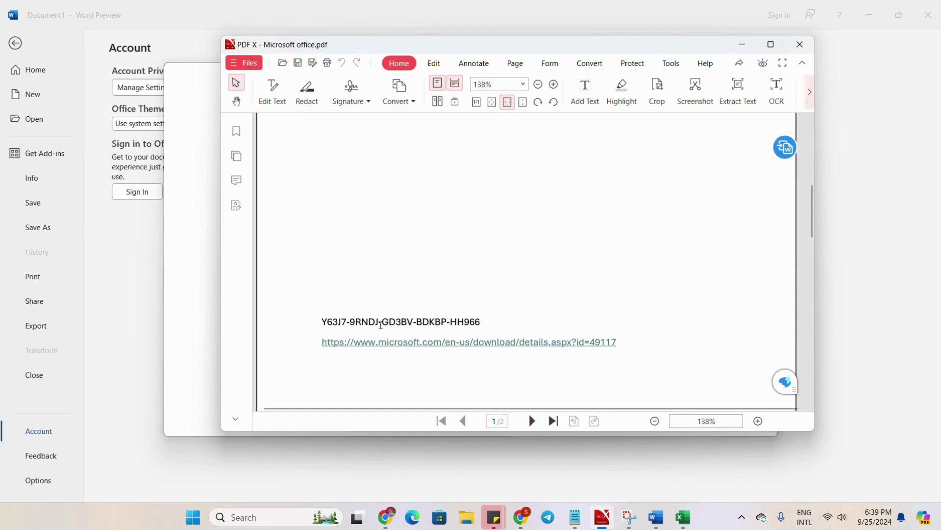
# Return to Word, paste the product key into the Office product key field, and activate Office.
pyautogui.click(204, 317)
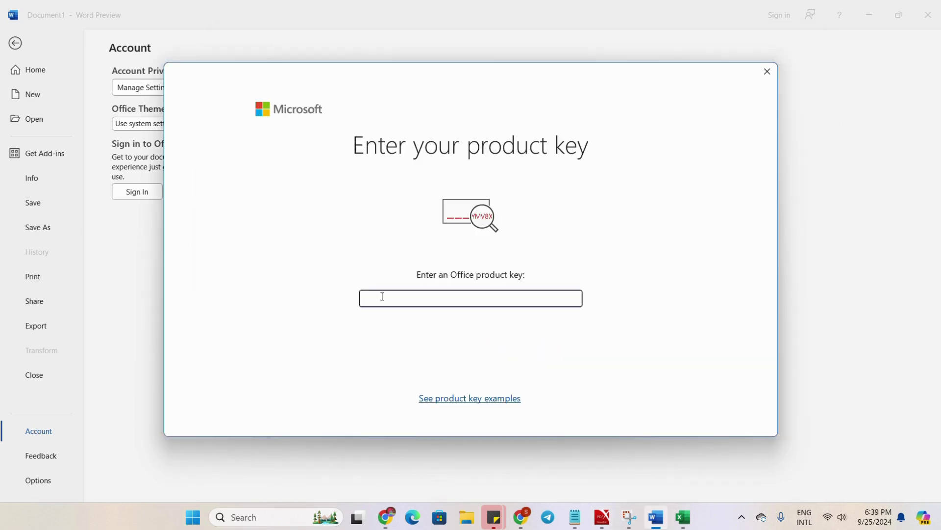
pyautogui.hotkey('ctrl', 'v')
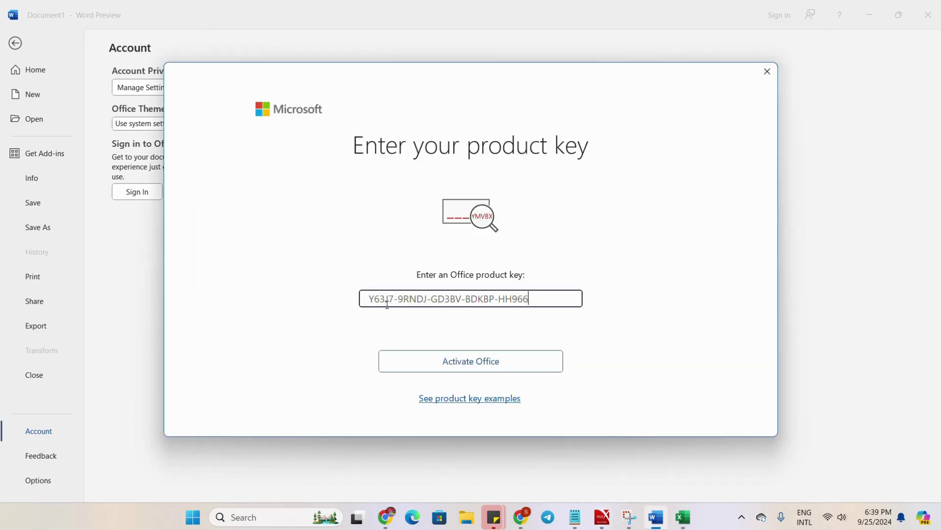
pyautogui.click(466, 364)
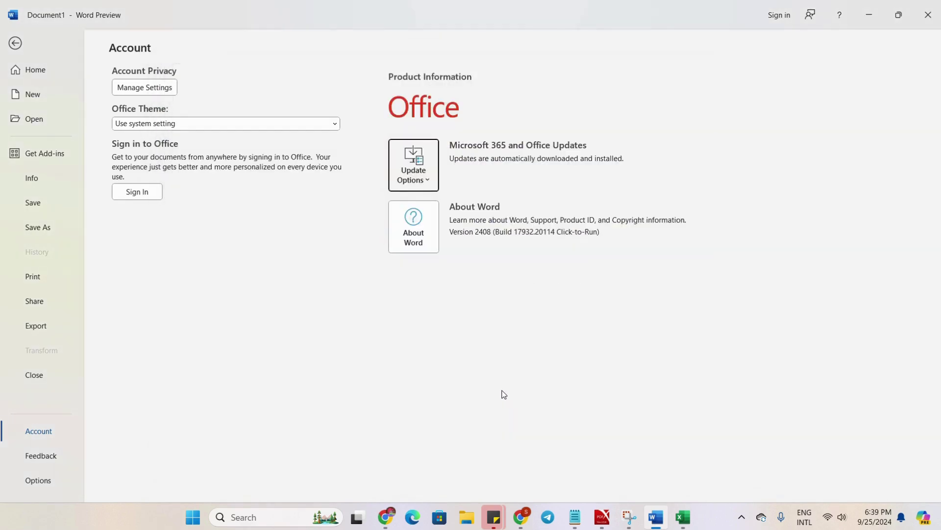
# Close Word and Excel, and minimize the Microsoft office.pdf window.
pyautogui.click(937, 16)
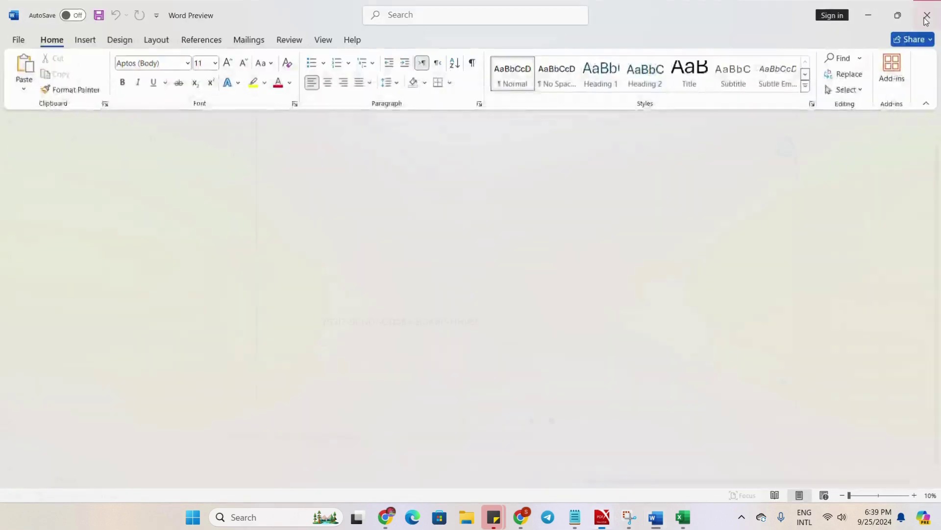
pyautogui.click(684, 517)
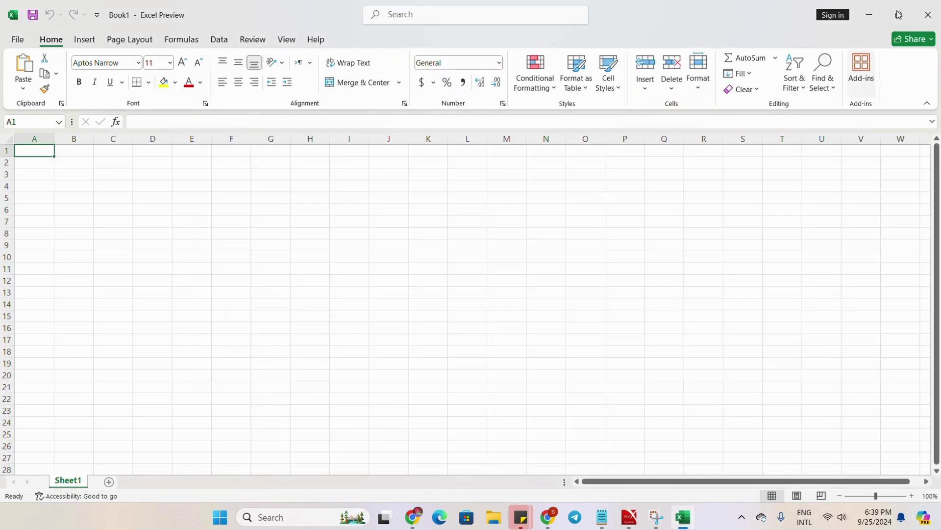
pyautogui.click(927, 15)
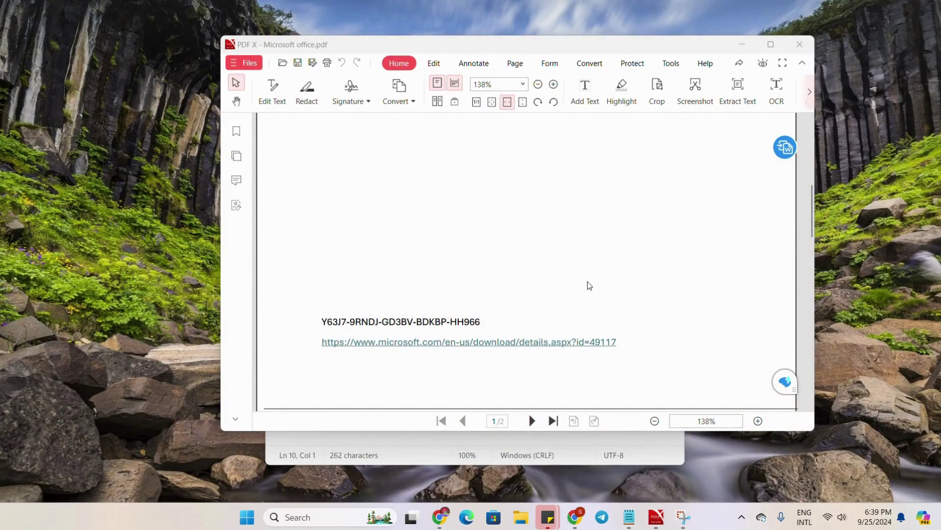
pyautogui.click(742, 44)
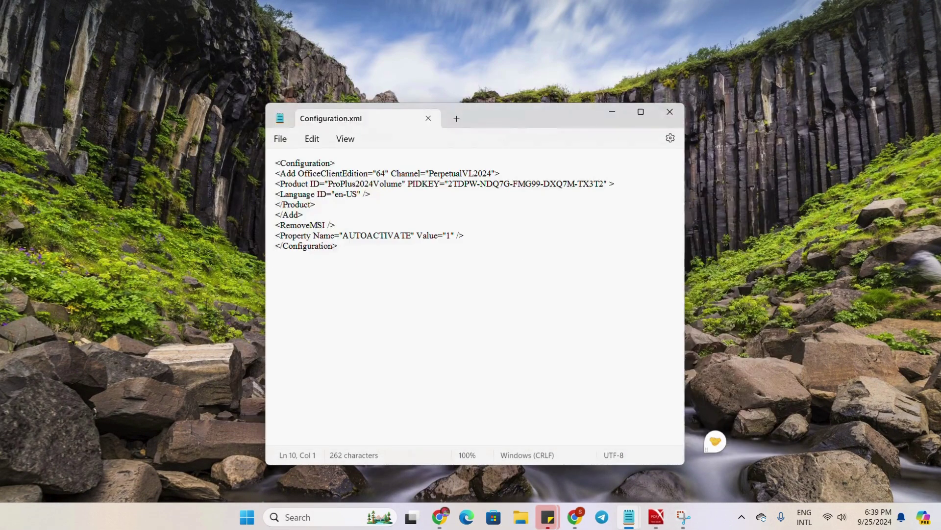
# Reopen Word with a blank document and check the Office activation status in its account information.
pyautogui.click(302, 518)
pyautogui.click(344, 128)
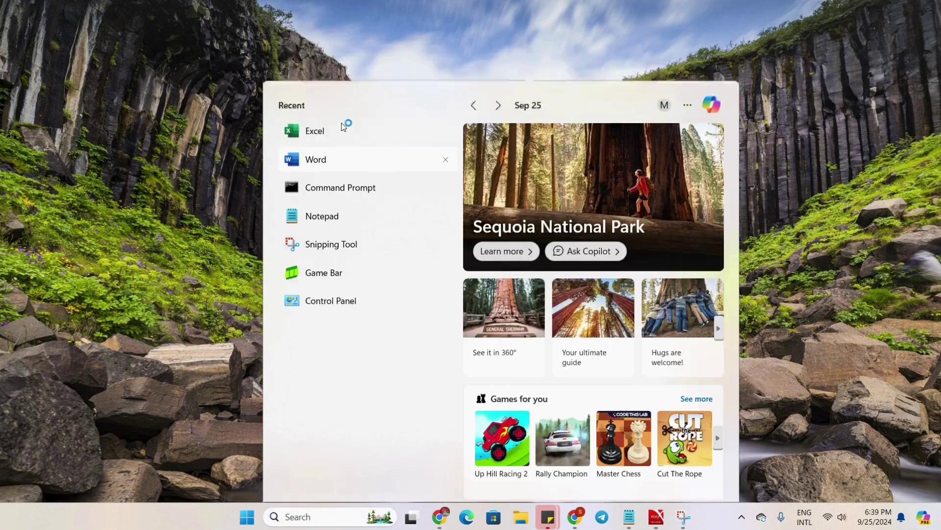
pyautogui.click(155, 153)
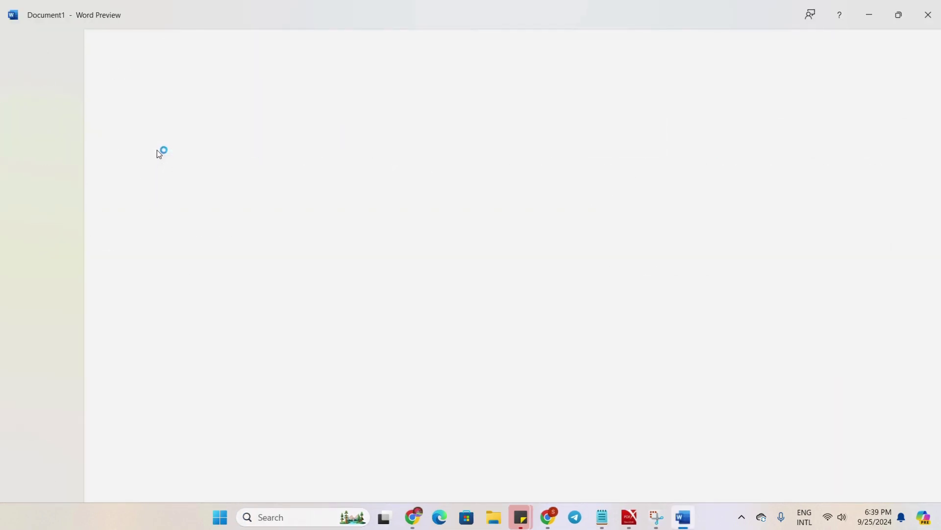
pyautogui.click(16, 39)
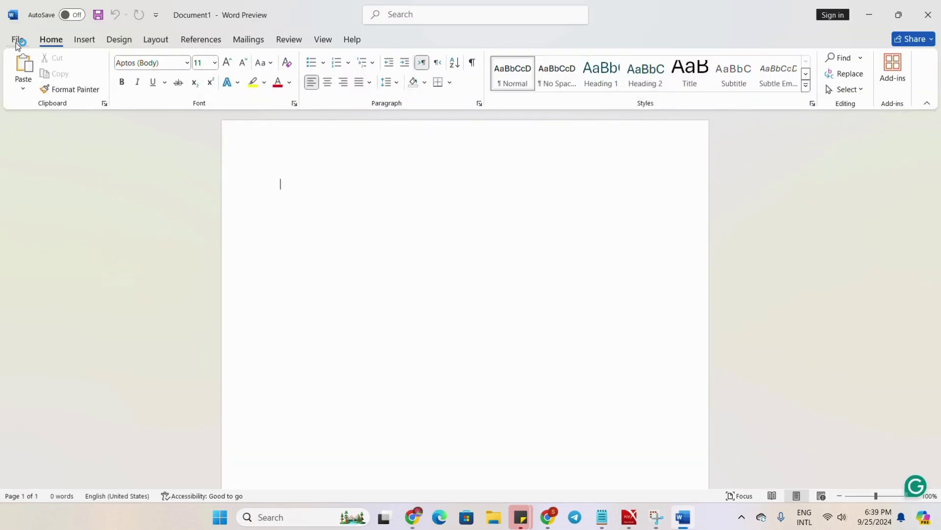
pyautogui.click(37, 432)
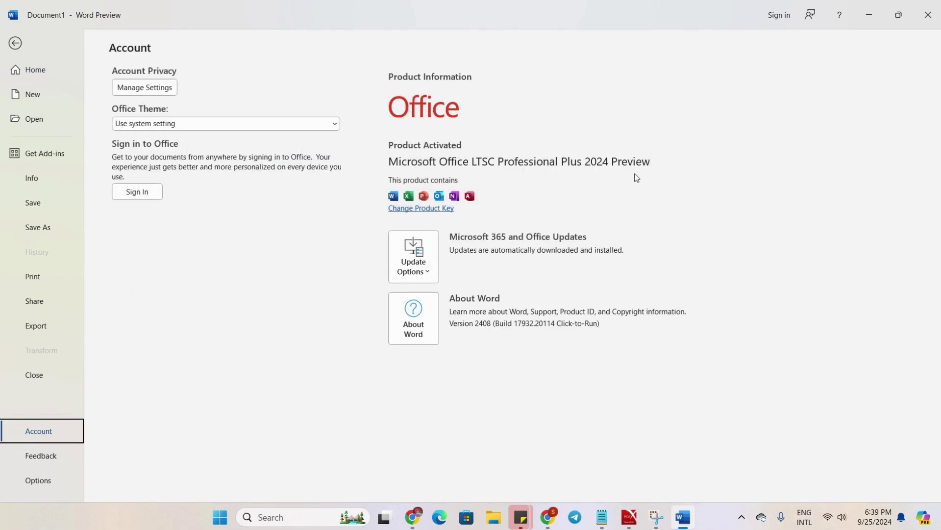
# Close Word, open Excel with a blank workbook, and check the Office activation status in its account information.
pyautogui.click(928, 14)
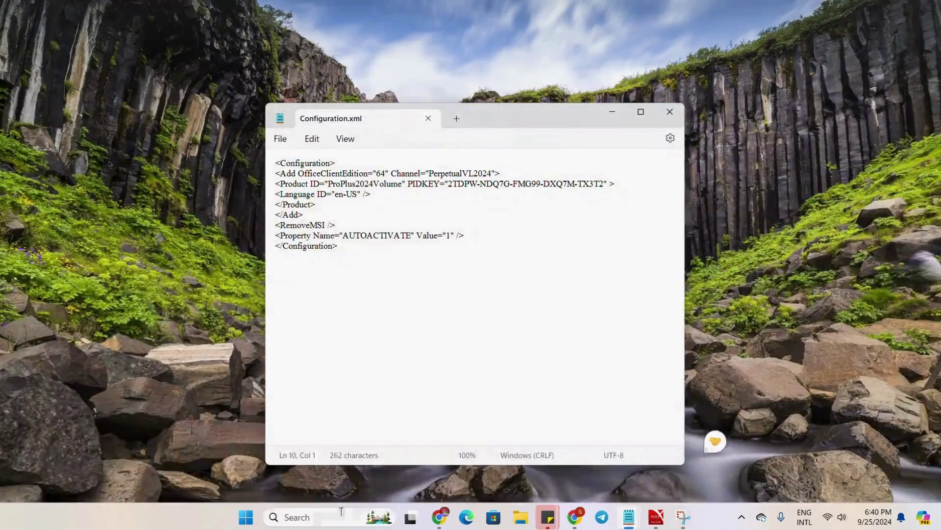
pyautogui.click(321, 523)
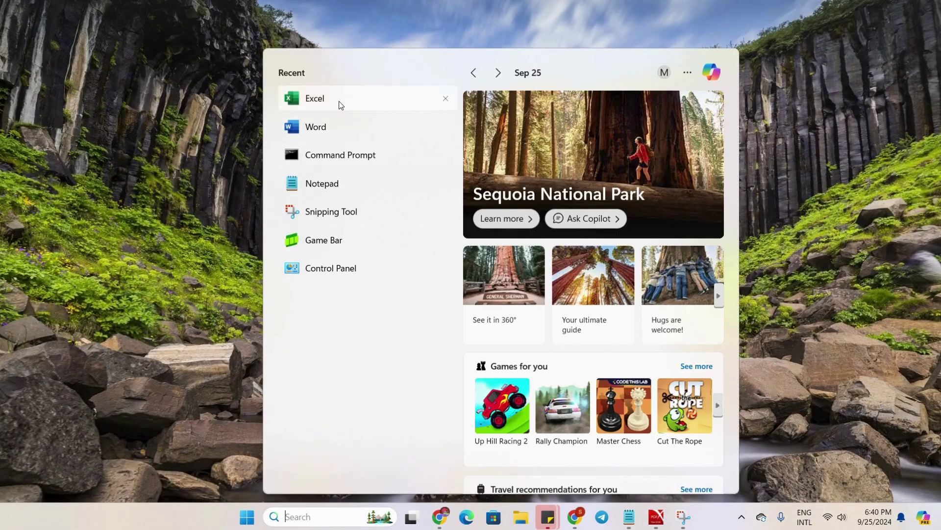
pyautogui.click(339, 101)
pyautogui.click(168, 142)
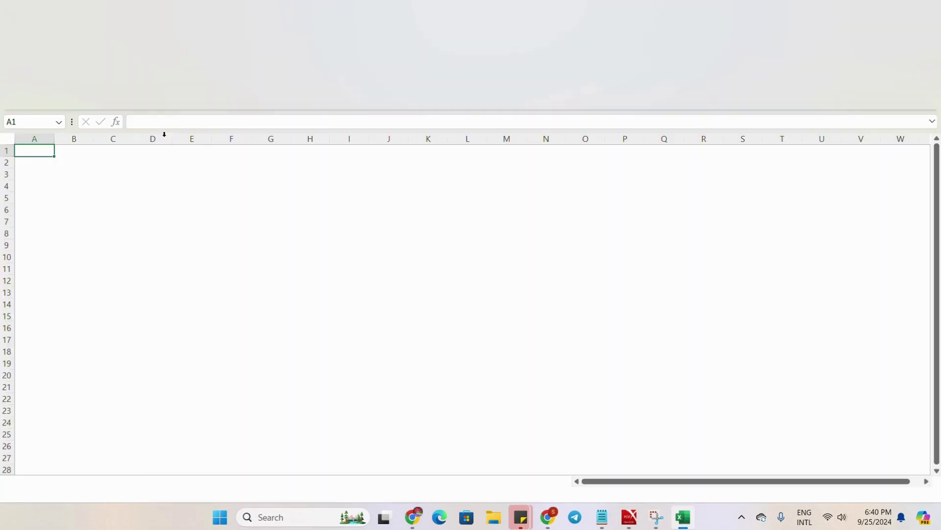
pyautogui.click(16, 40)
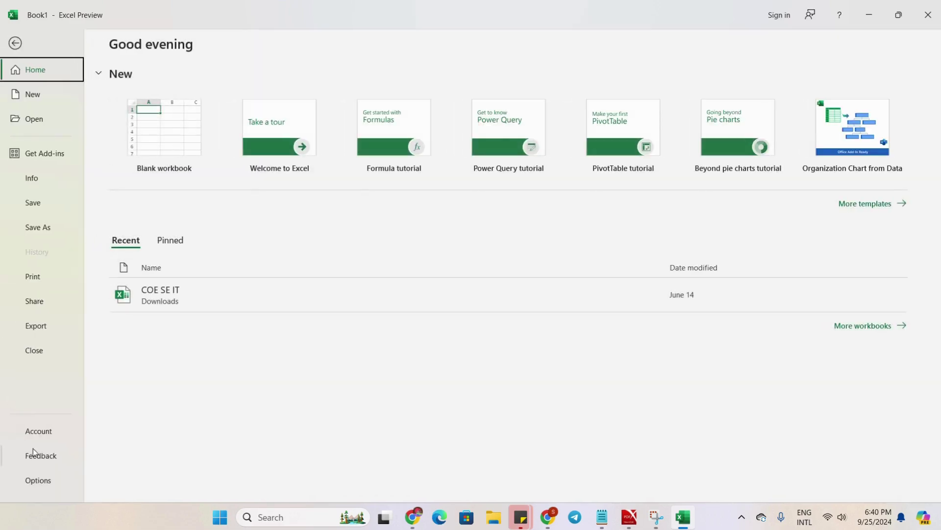
pyautogui.click(39, 435)
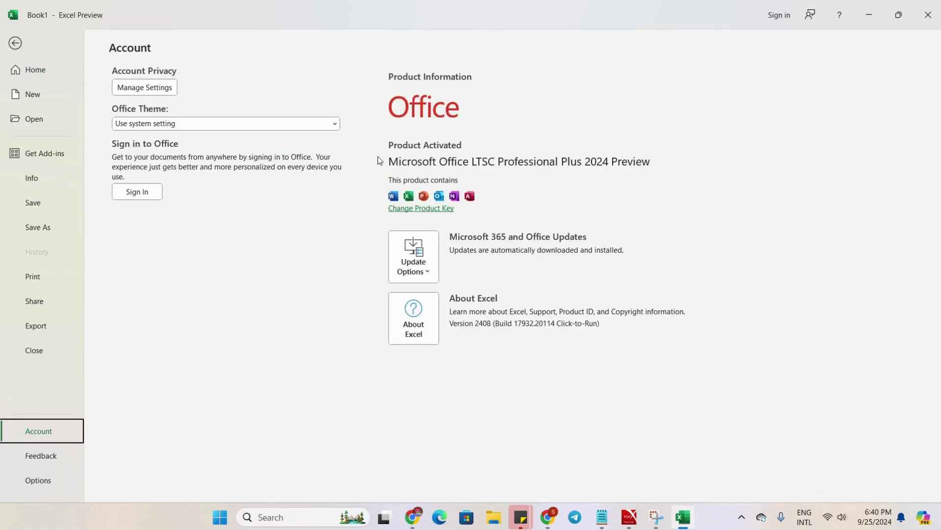